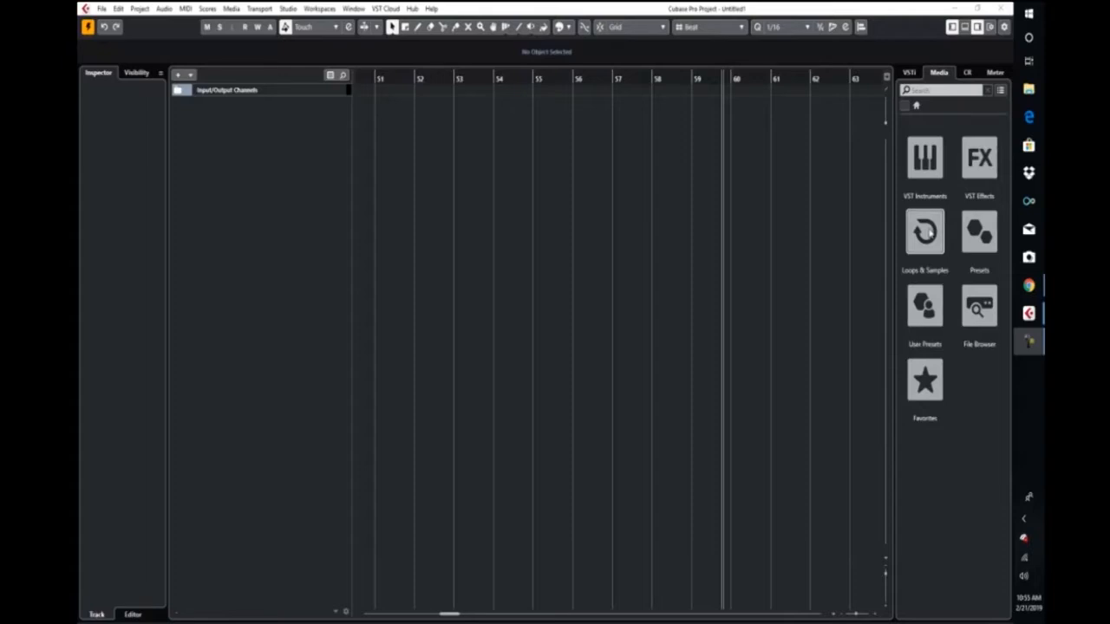
Step: Browse the Loops & Samples library and open the Rock Pop Toolbox content set
left_click(926, 230)
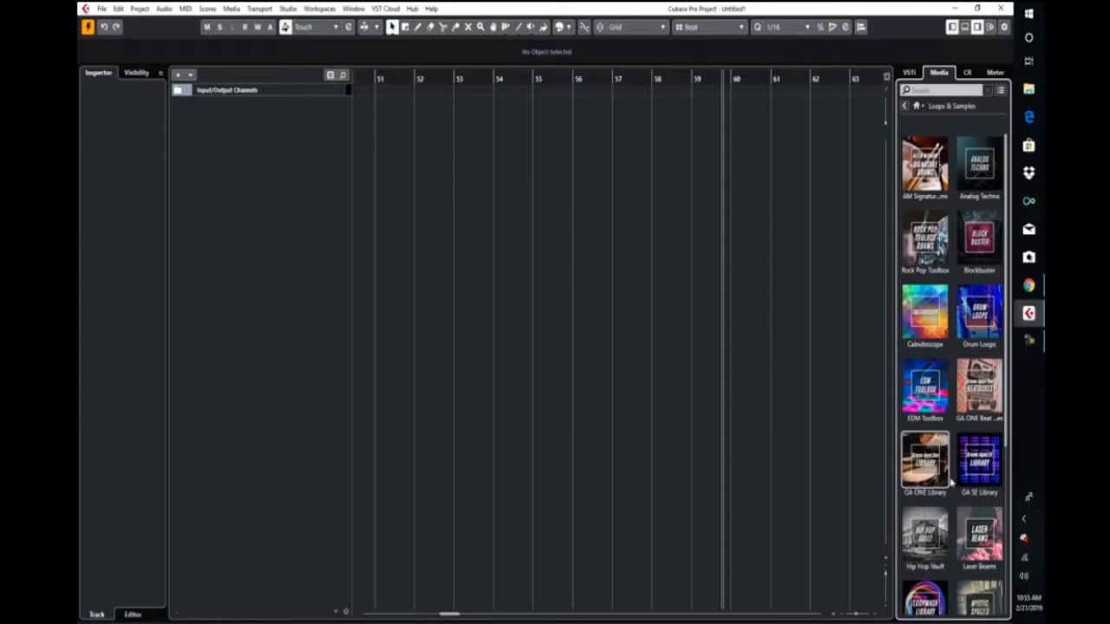
scroll(951, 469, "down", 1)
scroll(951, 469, "down", 2)
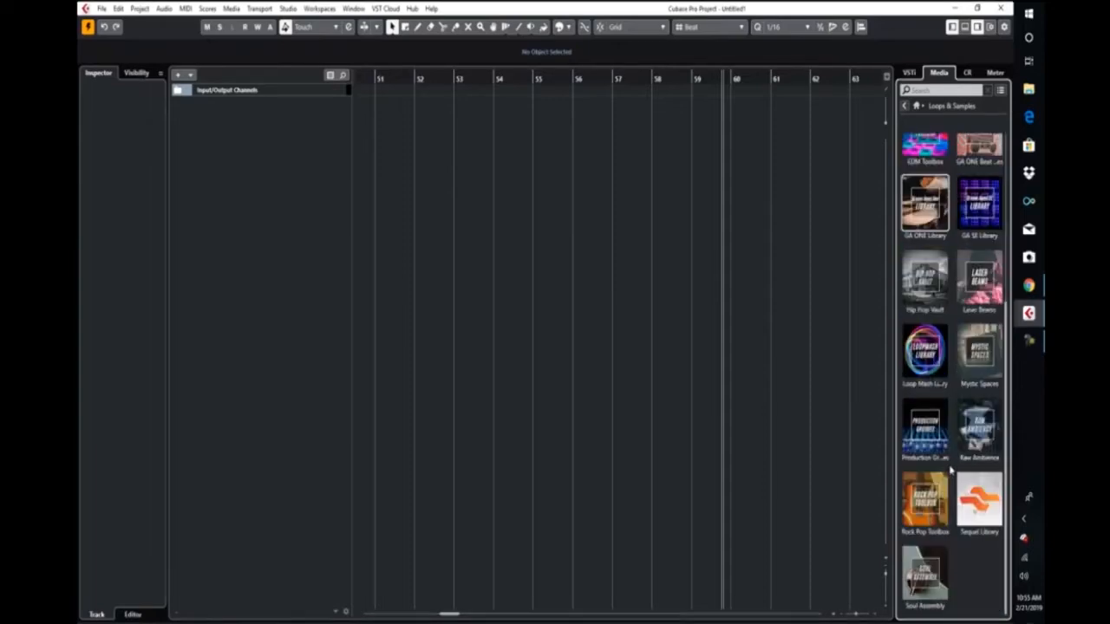
scroll(950, 470, "up", 3)
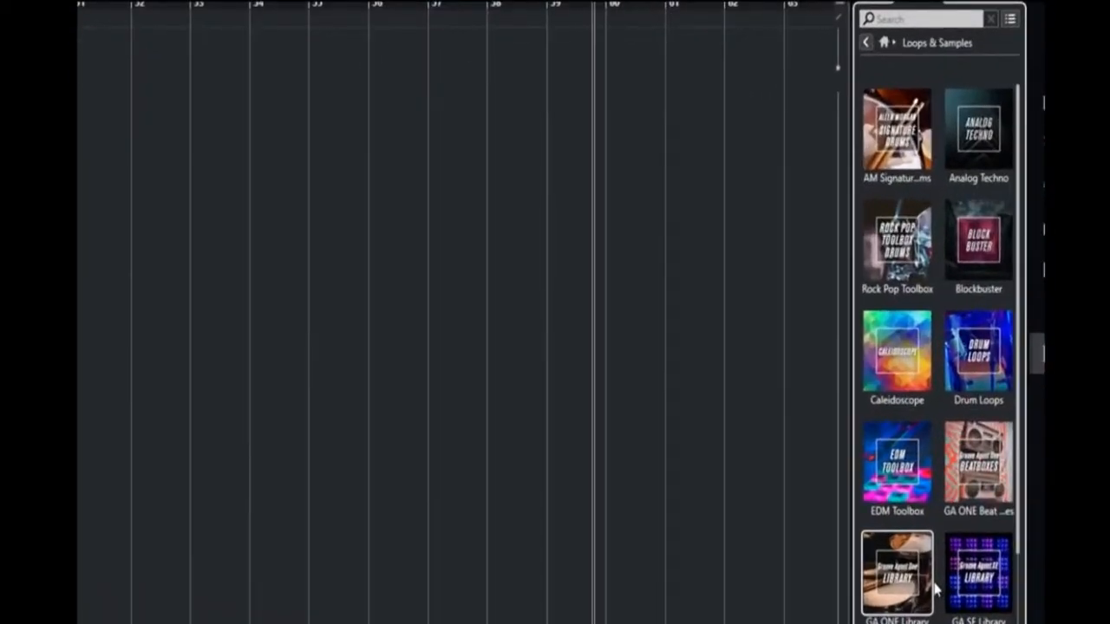
left_click(904, 254)
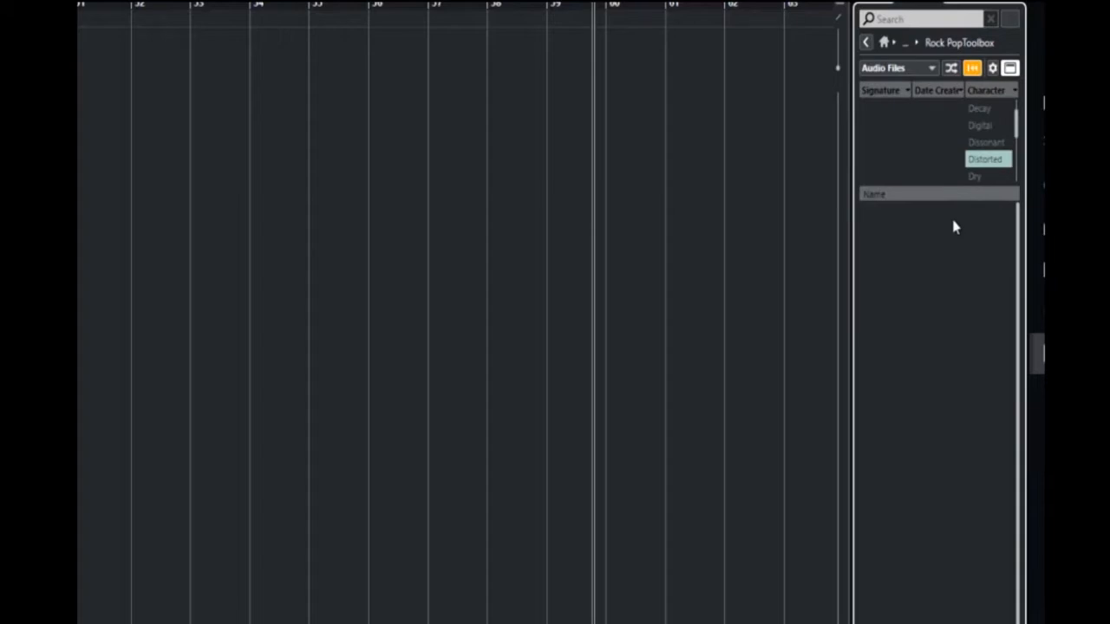
Step: Add Dissonant, Digital and Decay to the Character filter selection
left_click(986, 147, "ctrl")
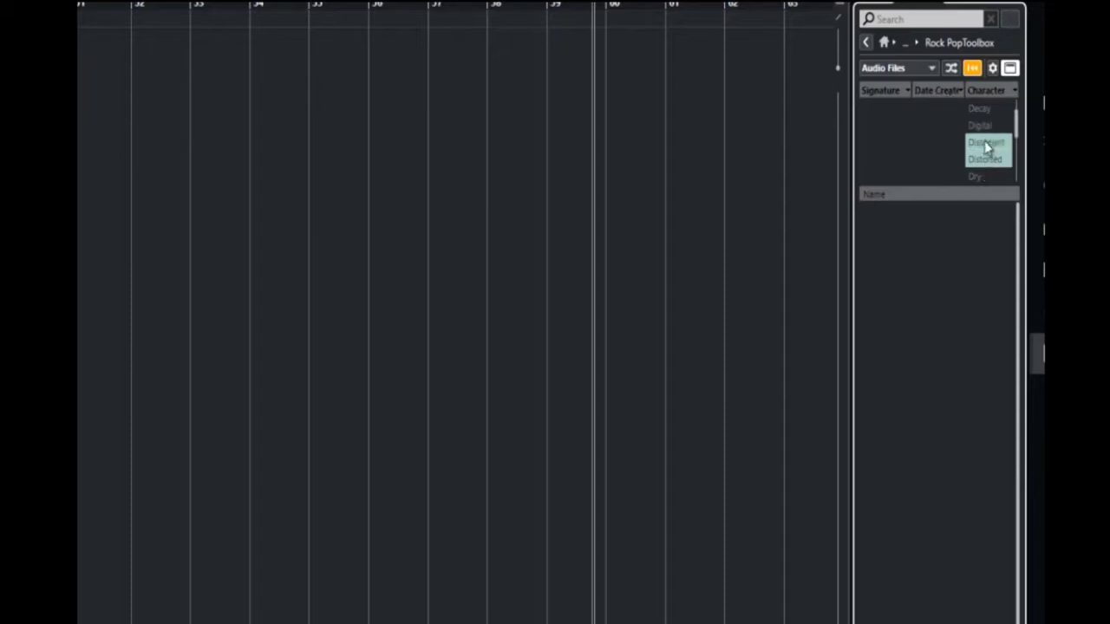
left_click(981, 127, "ctrl")
left_click(981, 111, "ctrl")
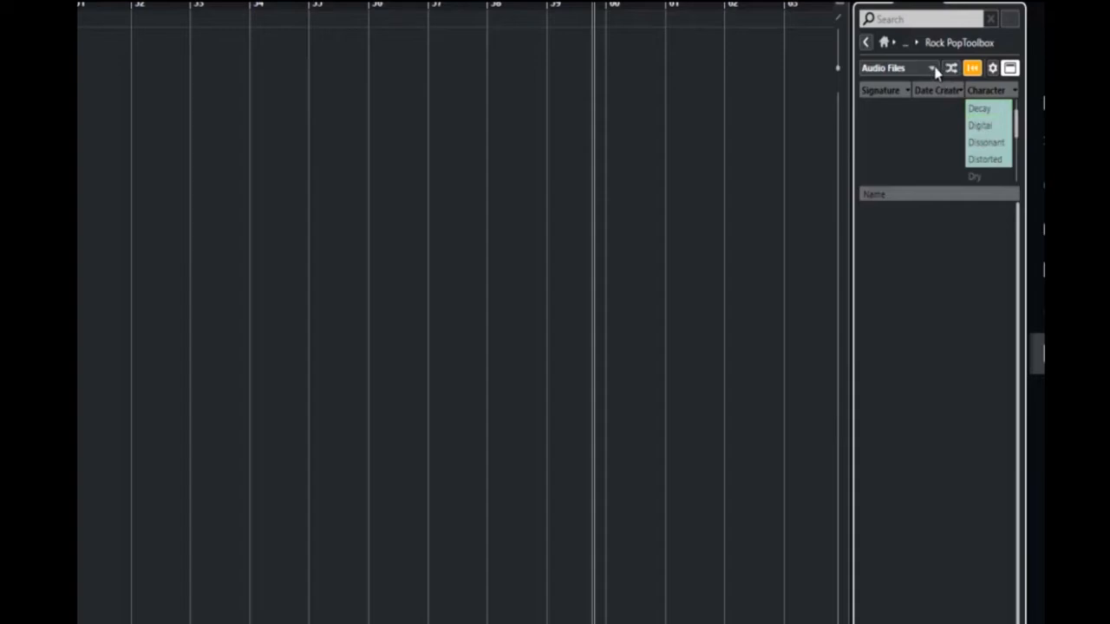
Step: Select Dry in the Character filter and deselect Distorted, Dissonant, Digital and Decay
left_click(981, 176)
left_click(981, 163)
left_click(981, 147)
left_click(981, 131)
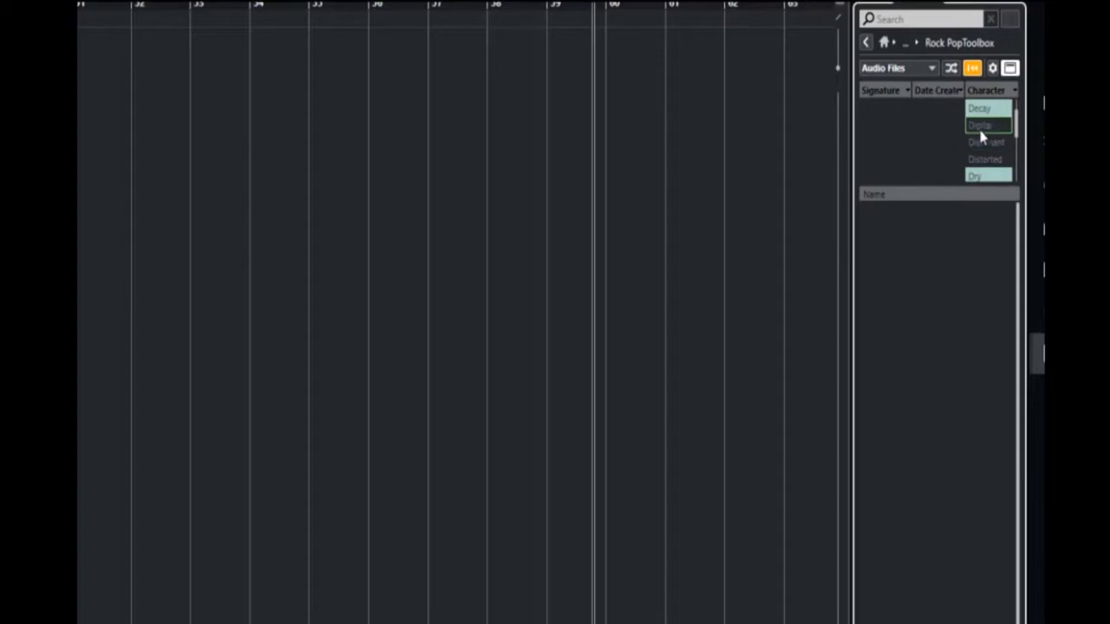
left_click(980, 111)
right_click(893, 94)
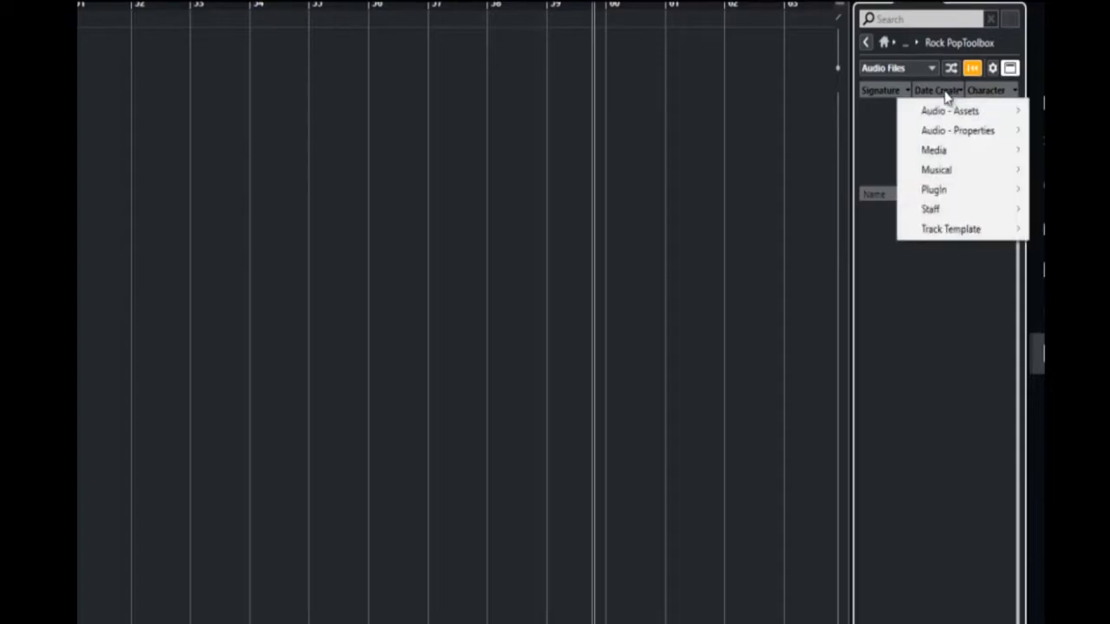
left_click(887, 96)
left_click(887, 95)
Step: Set the media type filter for the Rock Pop Toolbox content to All Media Types
left_click(887, 95)
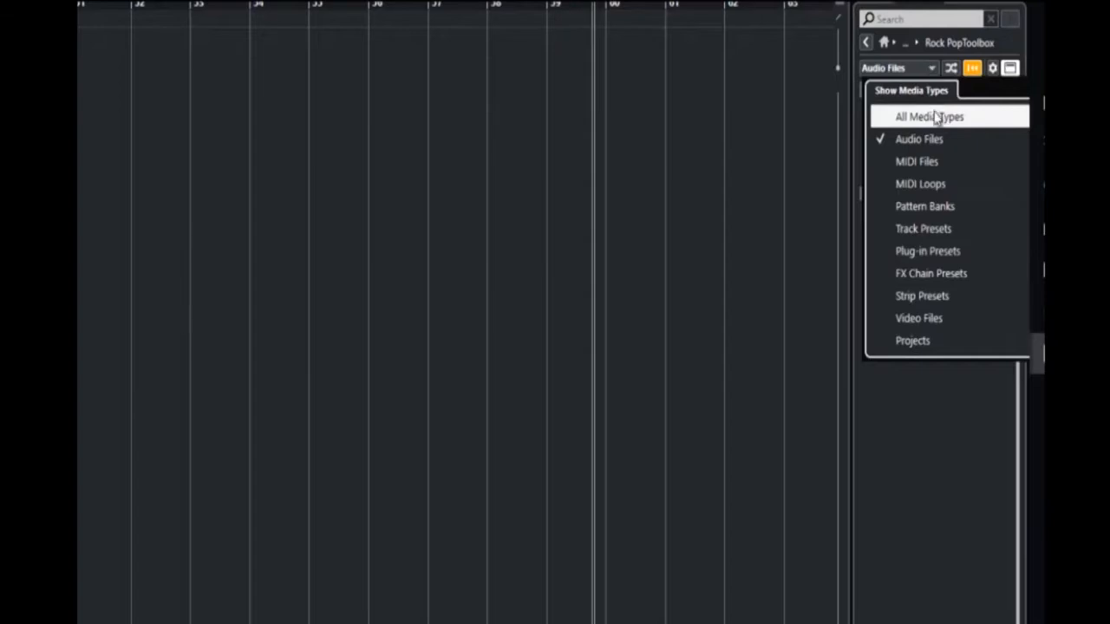
left_click(933, 118)
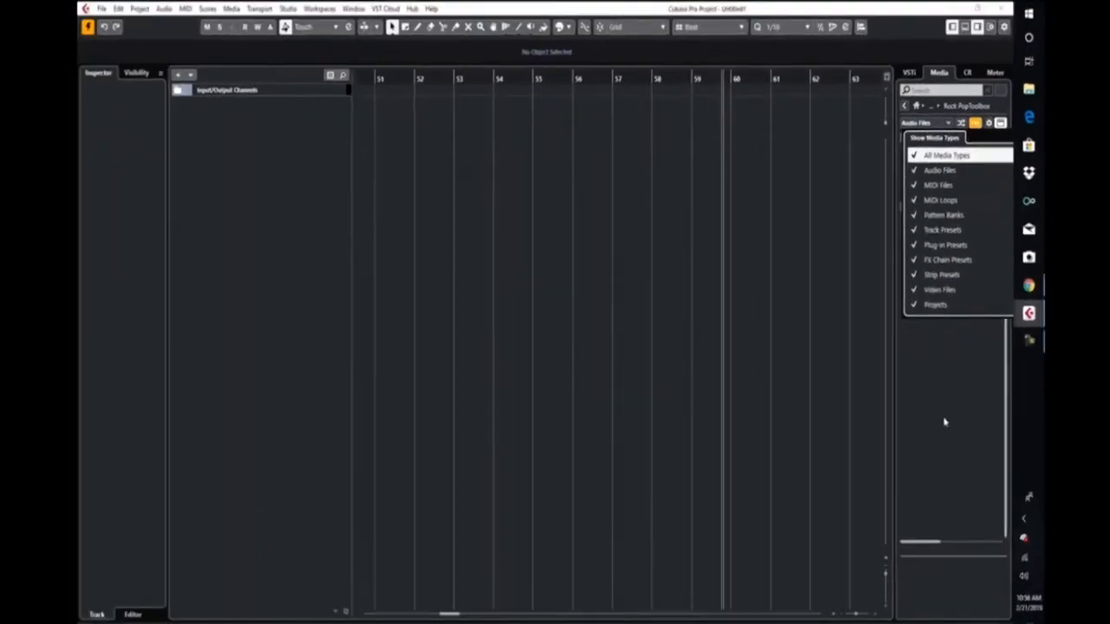
left_click(945, 420)
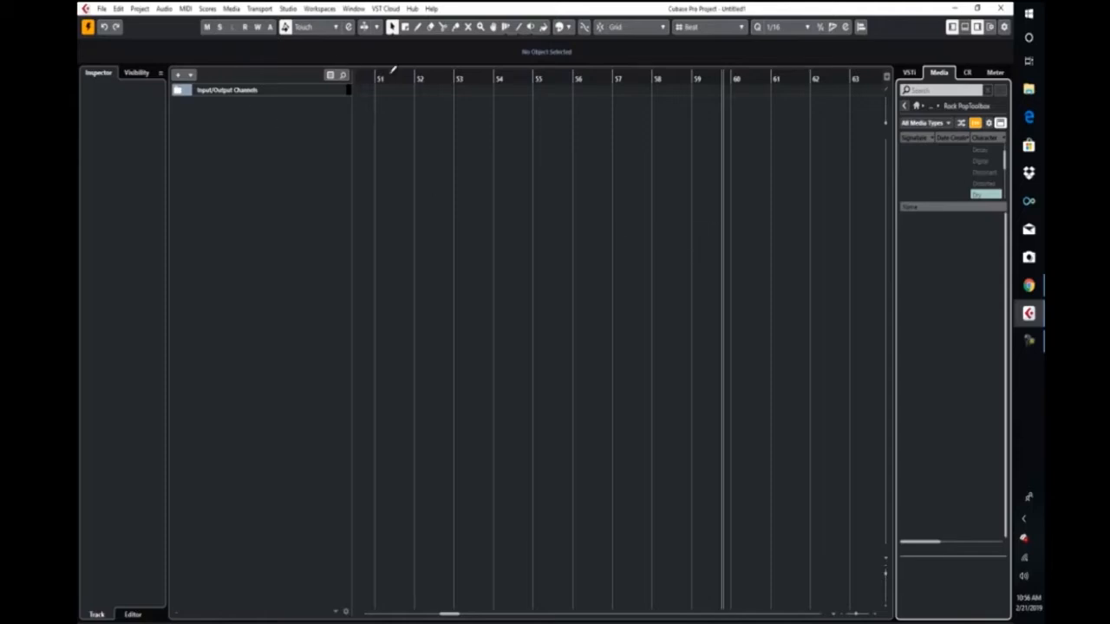
Step: Open MediaBay and preview the guitar loops 08 acoustic guitar A 01 and 07 guitar 02
left_click(231, 9)
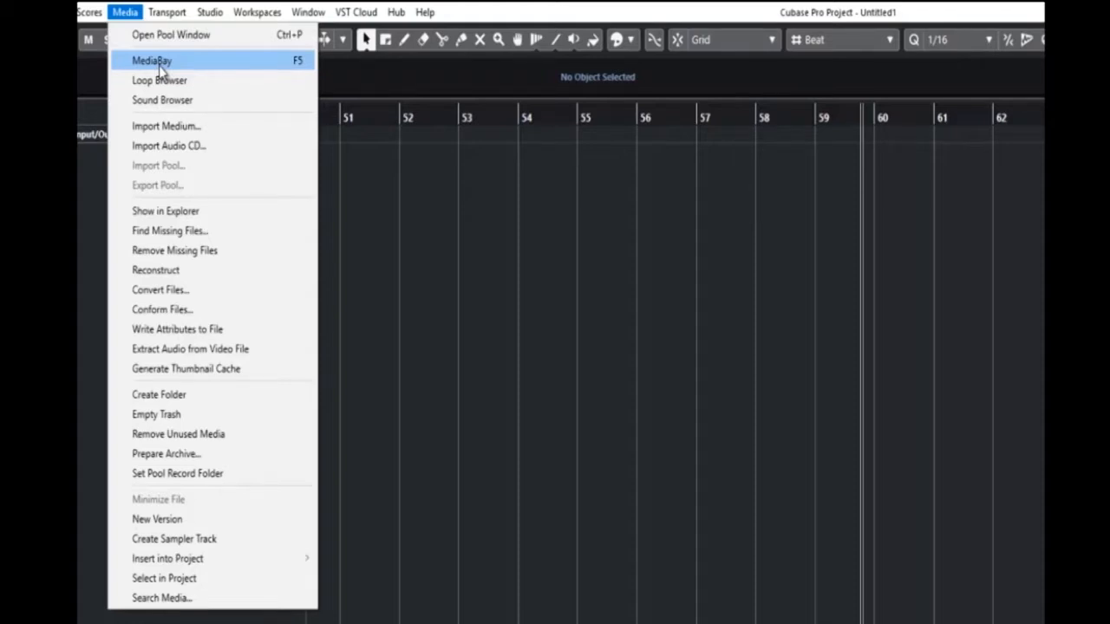
left_click(158, 63)
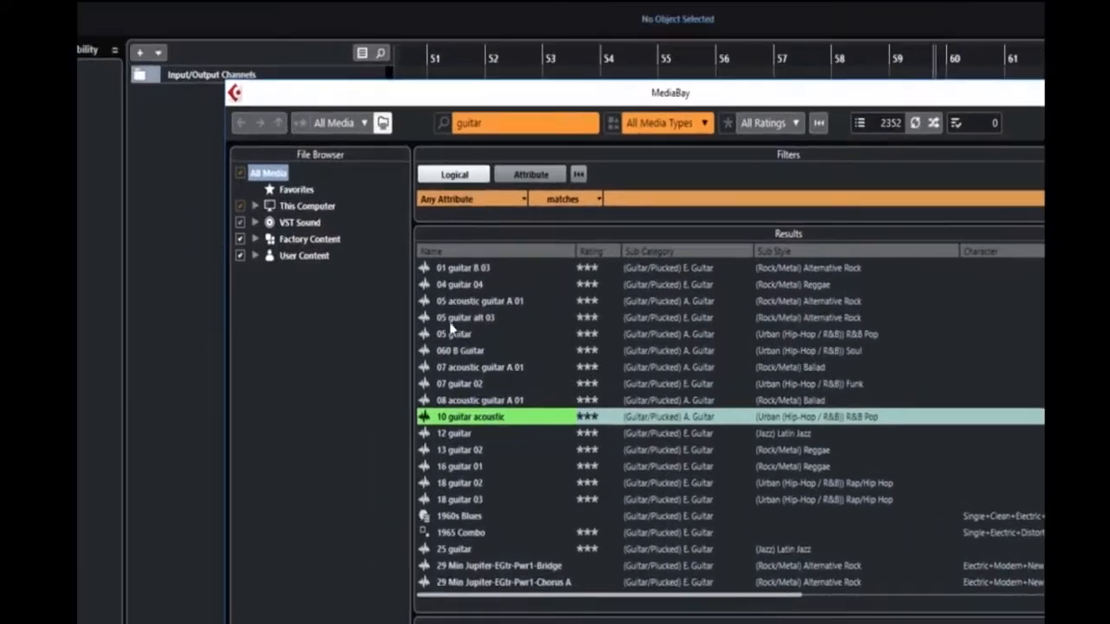
left_click(378, 310)
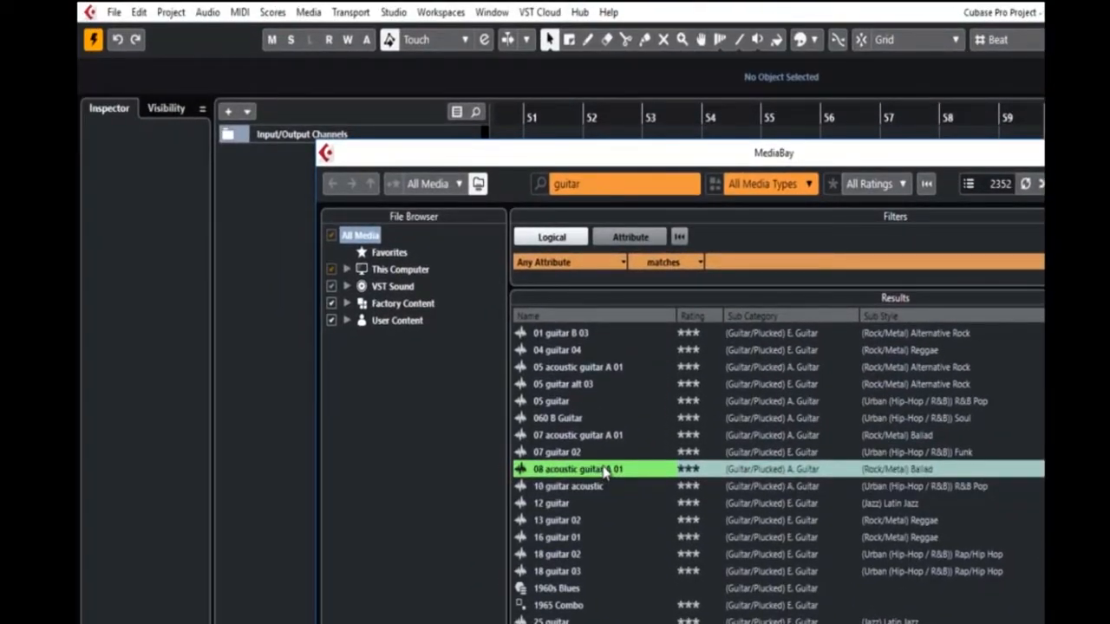
left_click(581, 453)
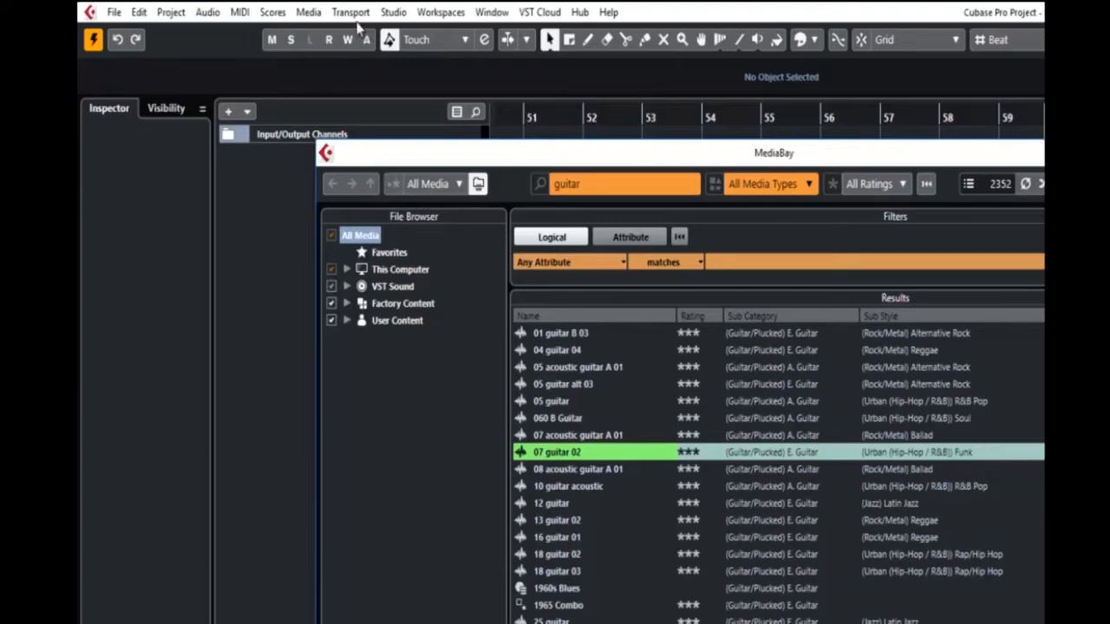
Step: In the Control Room audio connections, assign Monitor 1 Left to Output Left and Right to Output Right, replacing the existing connections
left_click(440, 14)
mouse_move(397, 15)
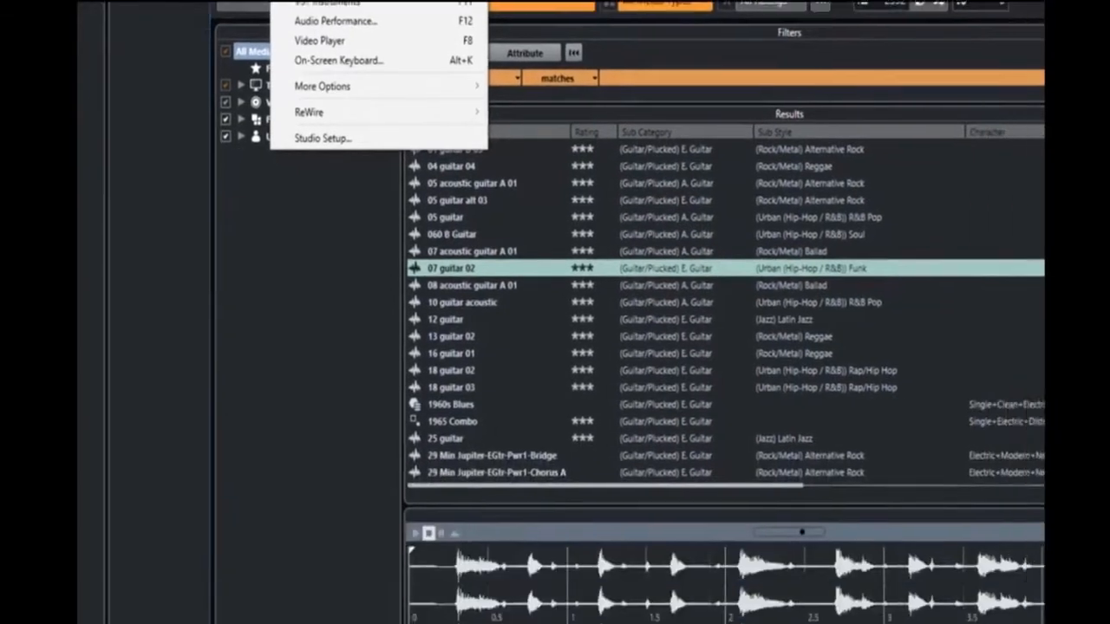
left_click(338, 1)
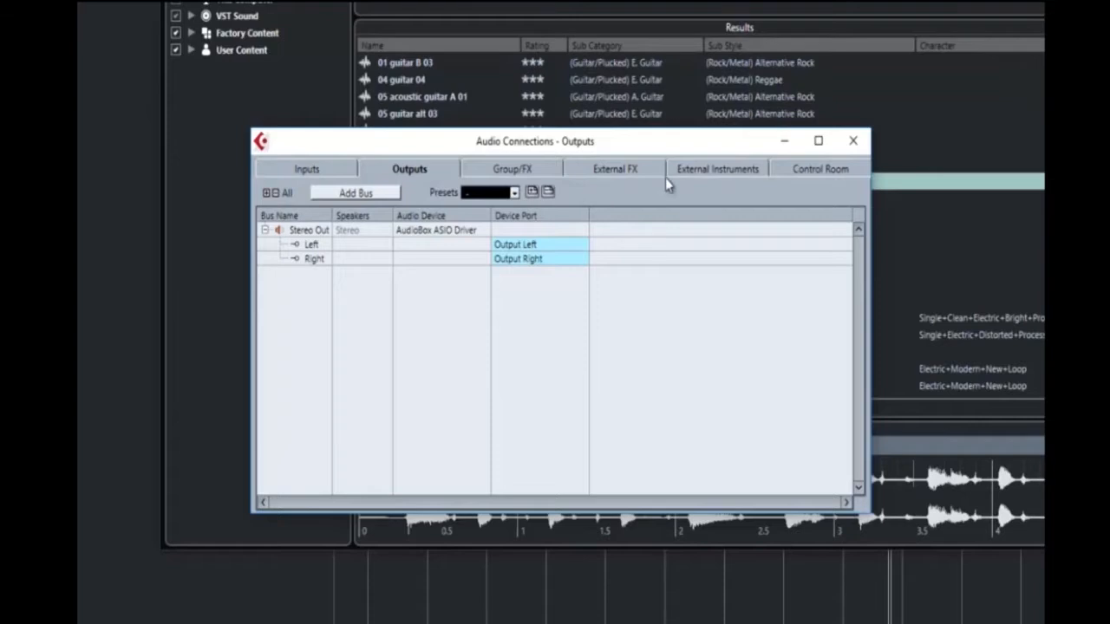
left_click(823, 171)
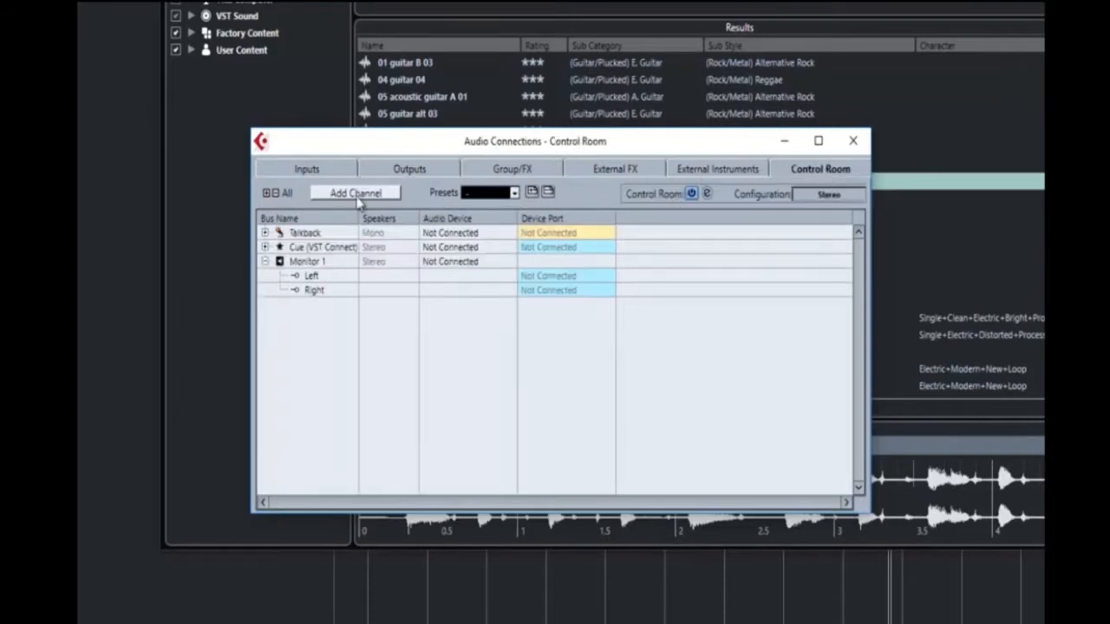
left_click(554, 275)
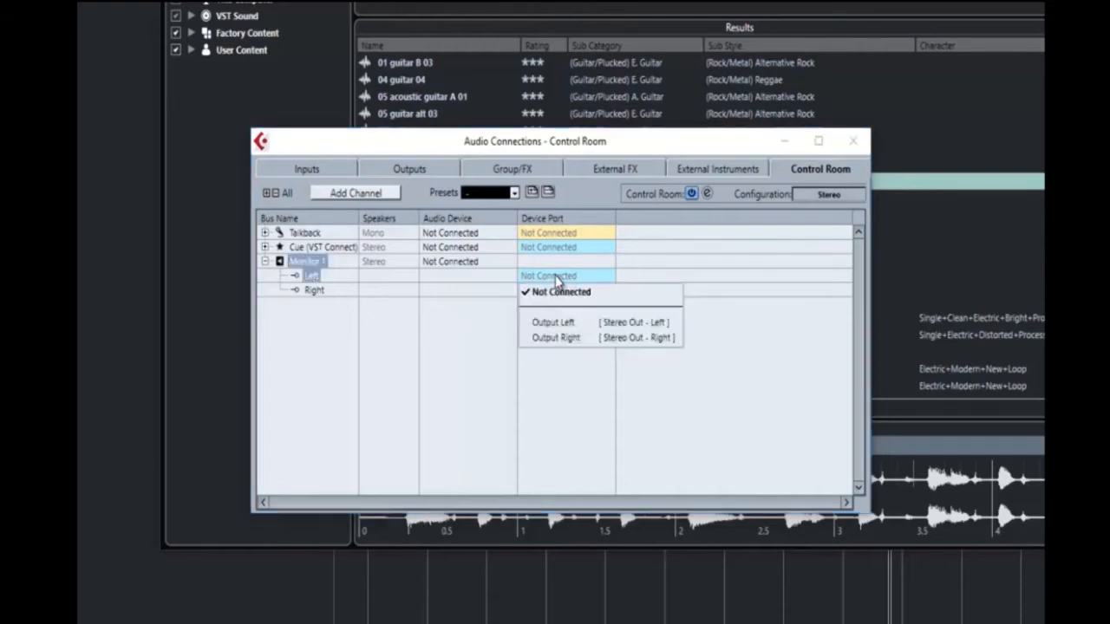
left_click(570, 324)
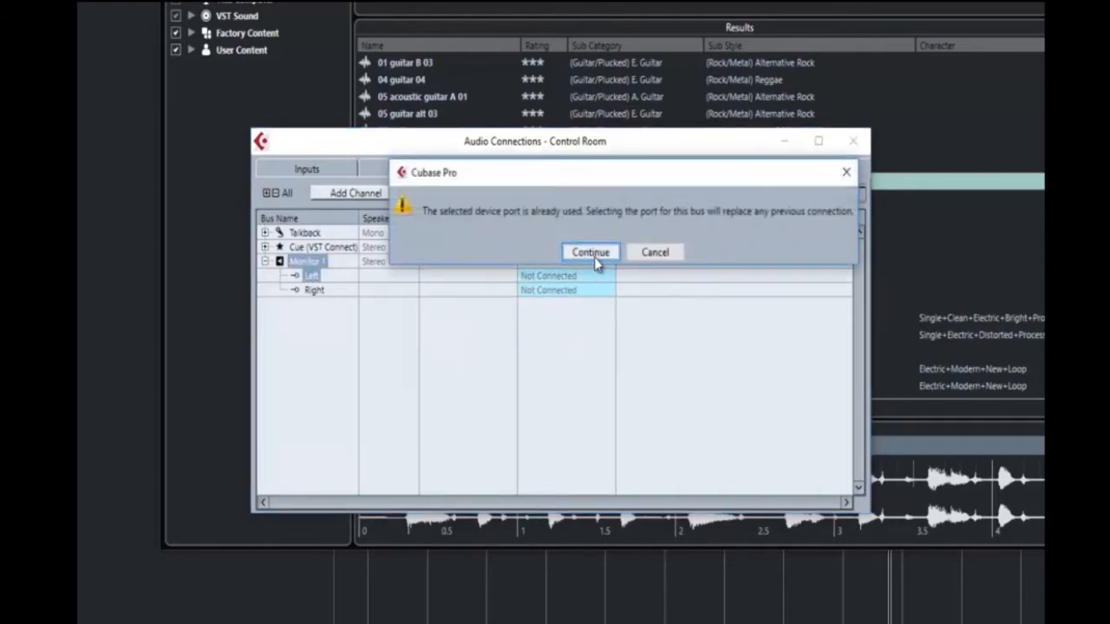
left_click(594, 256)
left_click(563, 291)
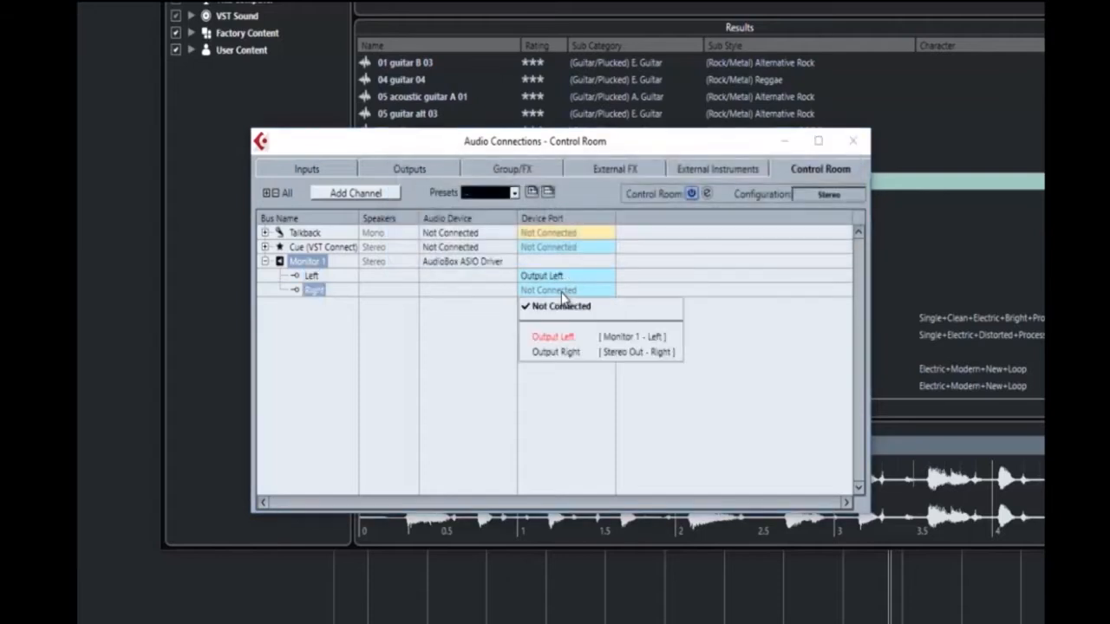
left_click(564, 353)
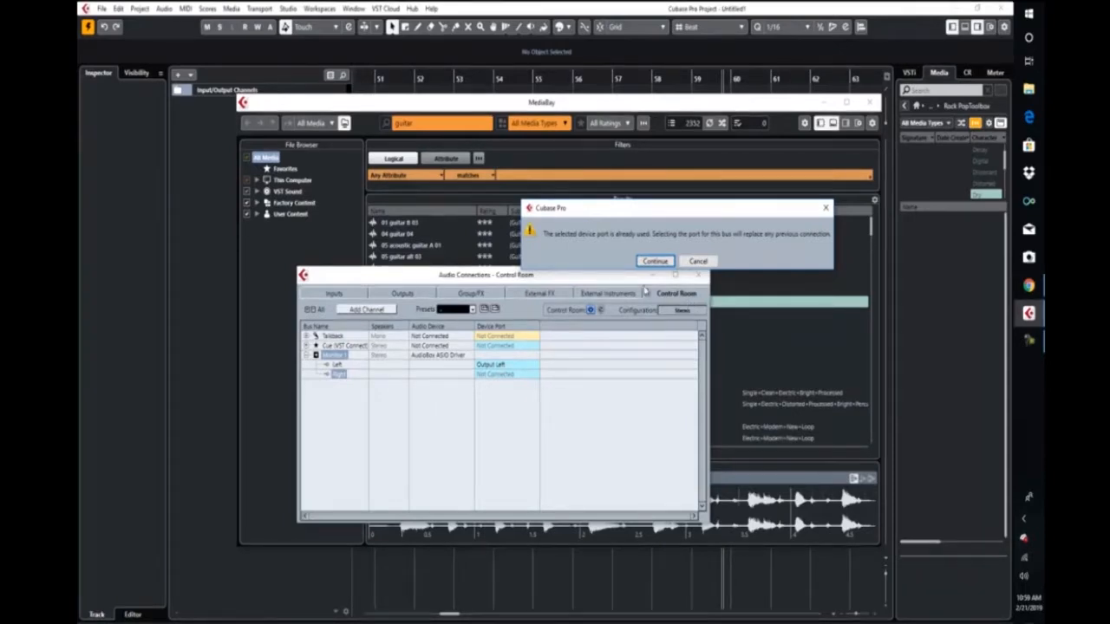
left_click(655, 261)
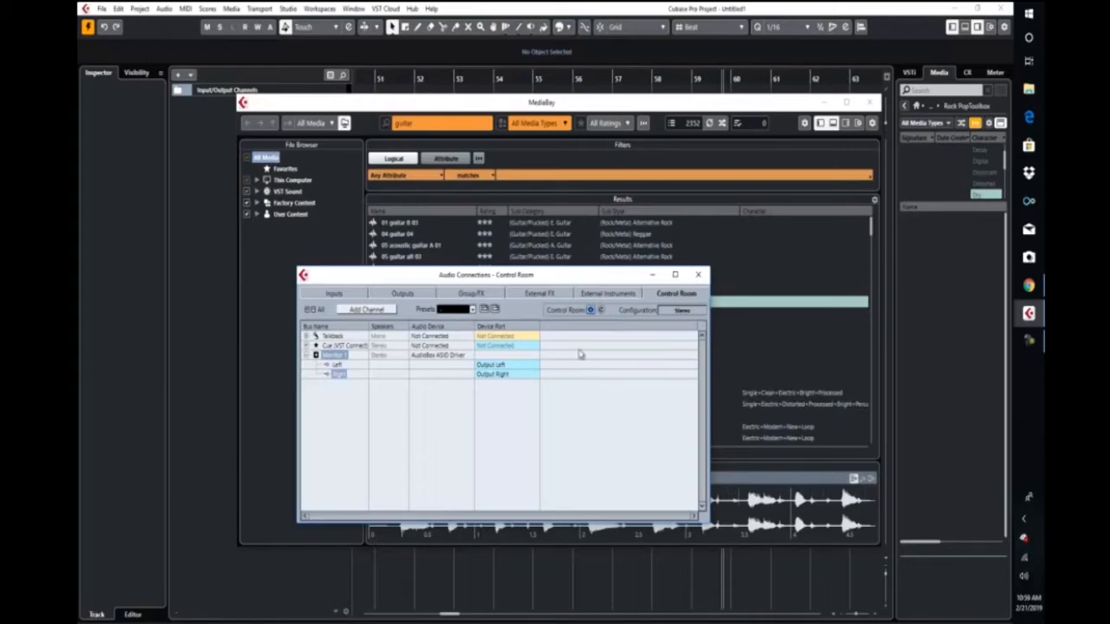
Step: Switch the Control Room off and turn it back on
left_click(591, 311)
left_click(523, 349)
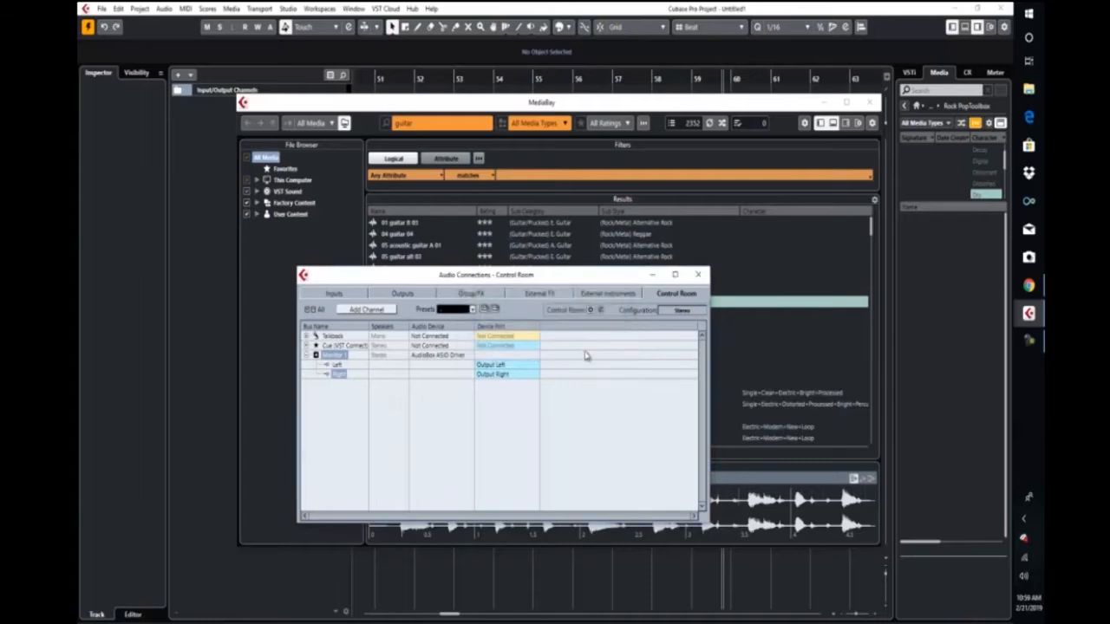
left_click(591, 311)
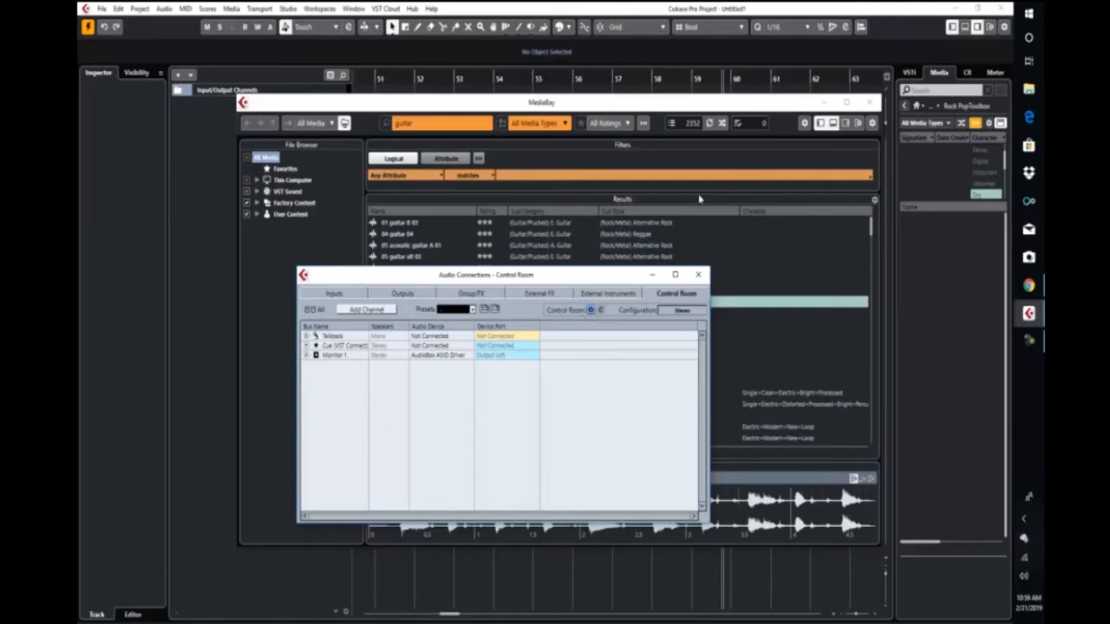
Step: Expand Monitor 1, keep its Left channel on Output Left, and close Audio Connections
left_click(490, 356)
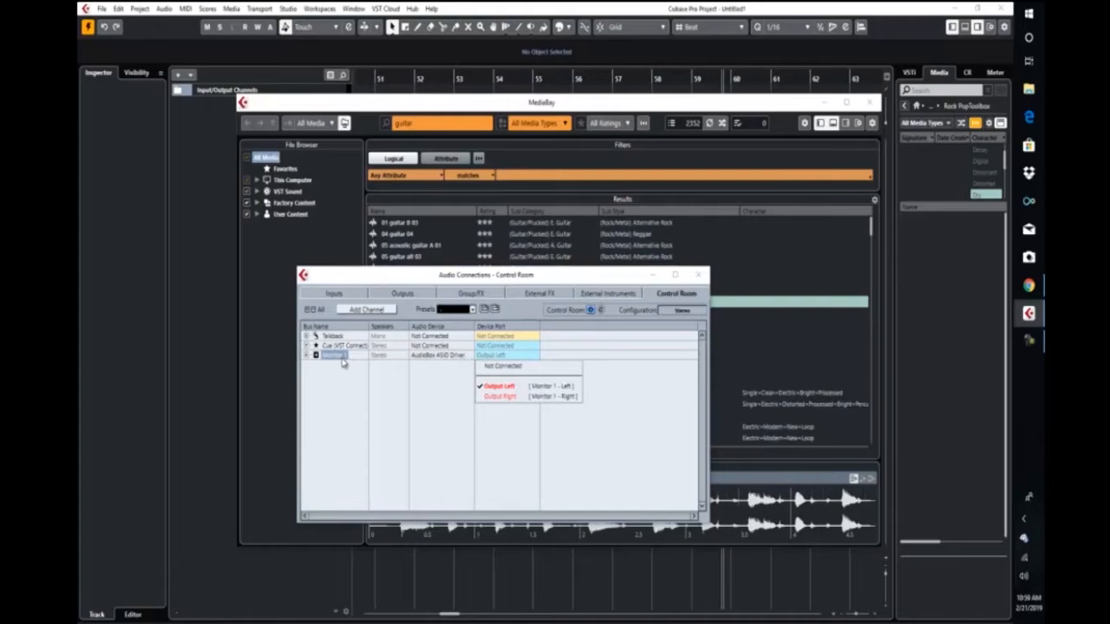
left_click(307, 357)
left_click(307, 357)
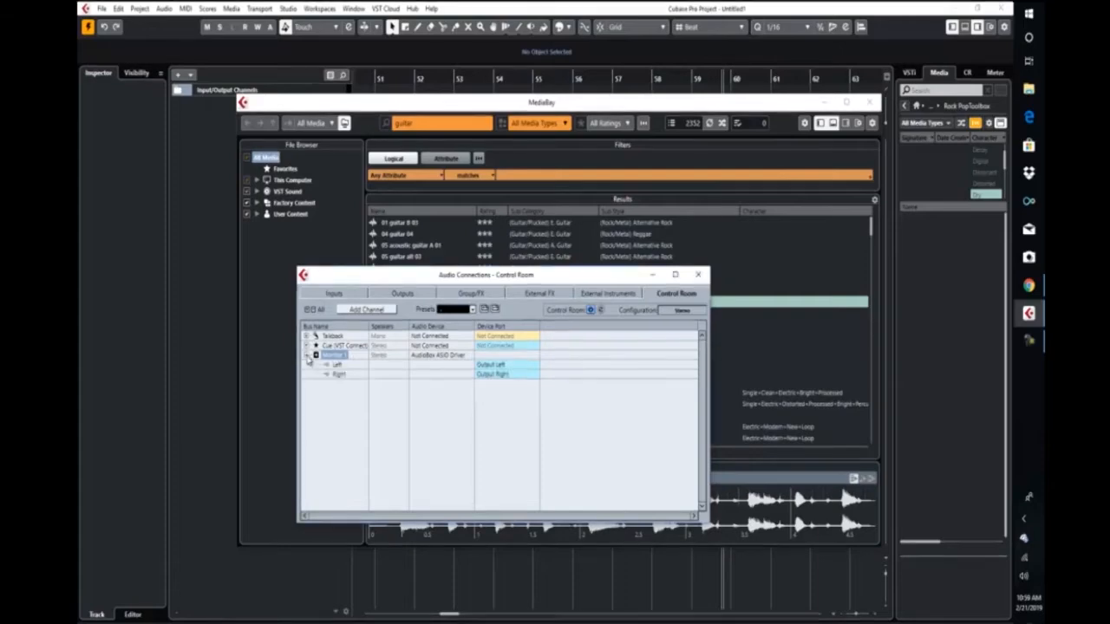
left_click(491, 366)
left_click(497, 394)
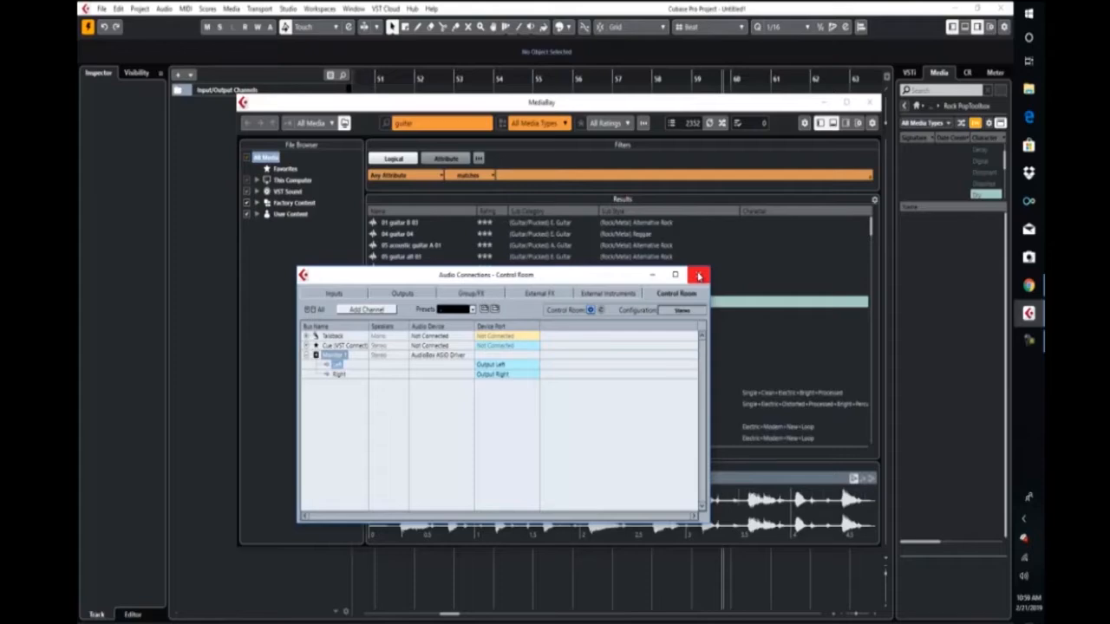
left_click(699, 276)
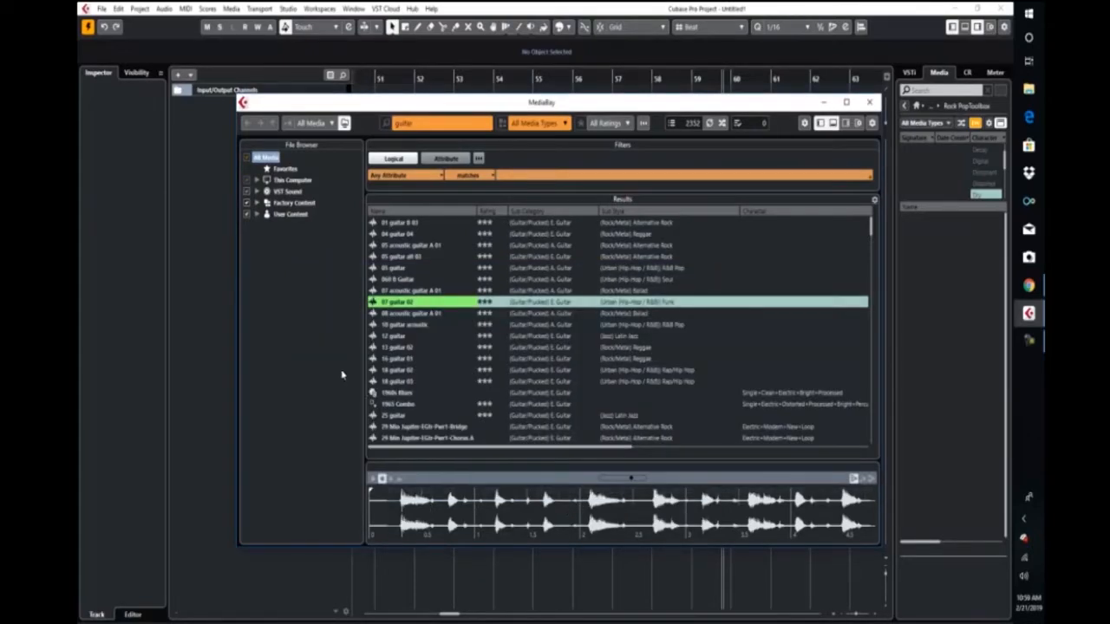
Step: Preview the loops 08 acoustic guitar A 01, 07 guitar 02 and 07 acoustic guitar A 01 in MediaBay
left_click(406, 316)
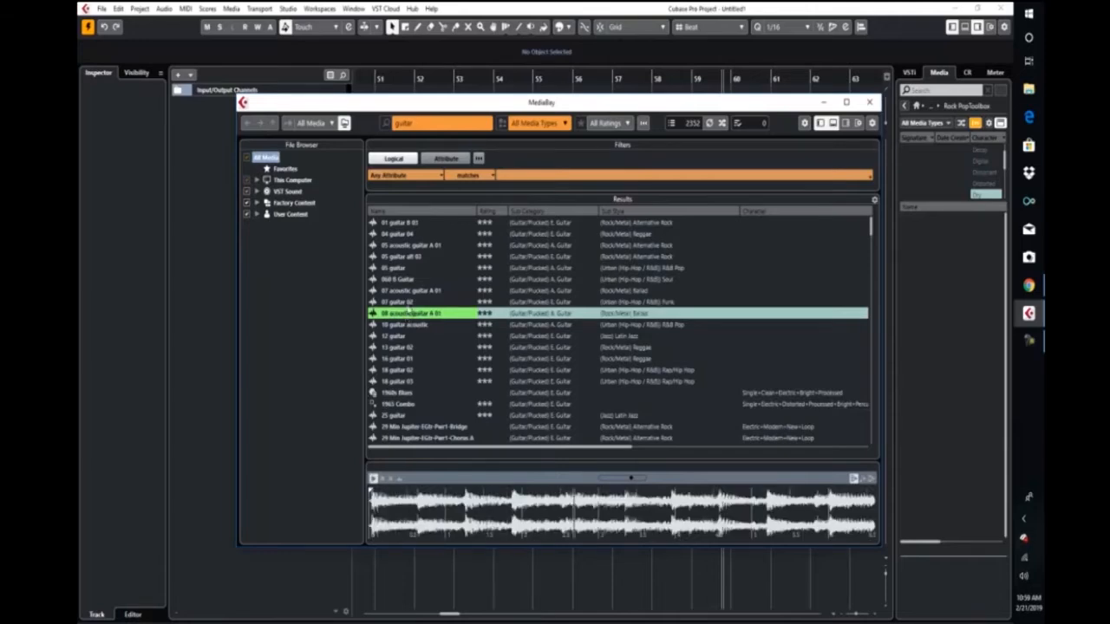
key("Up")
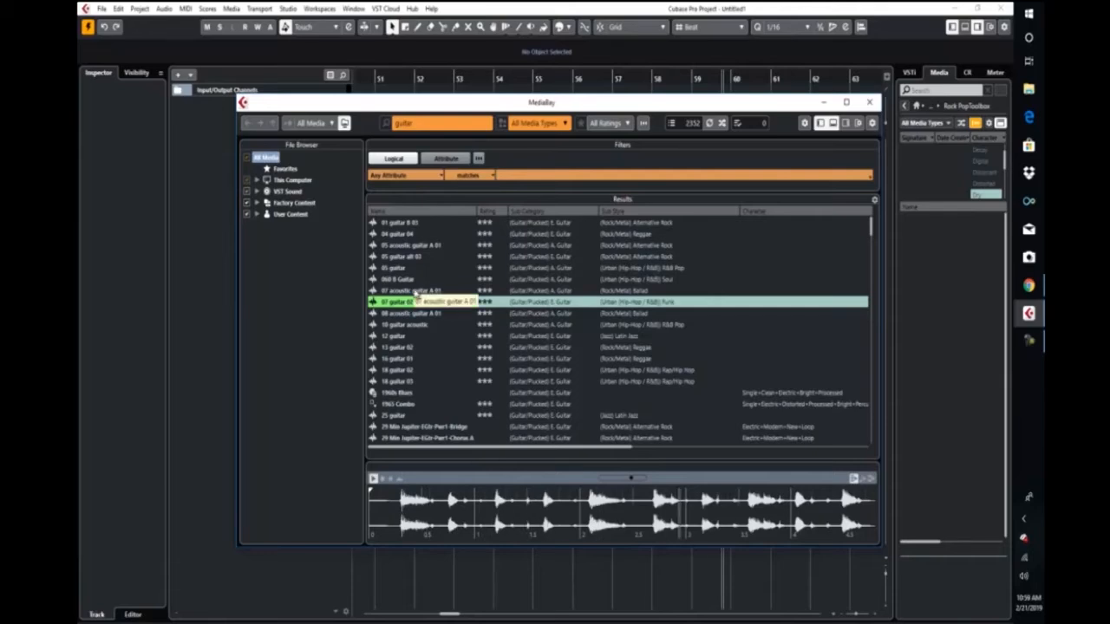
left_click(415, 293)
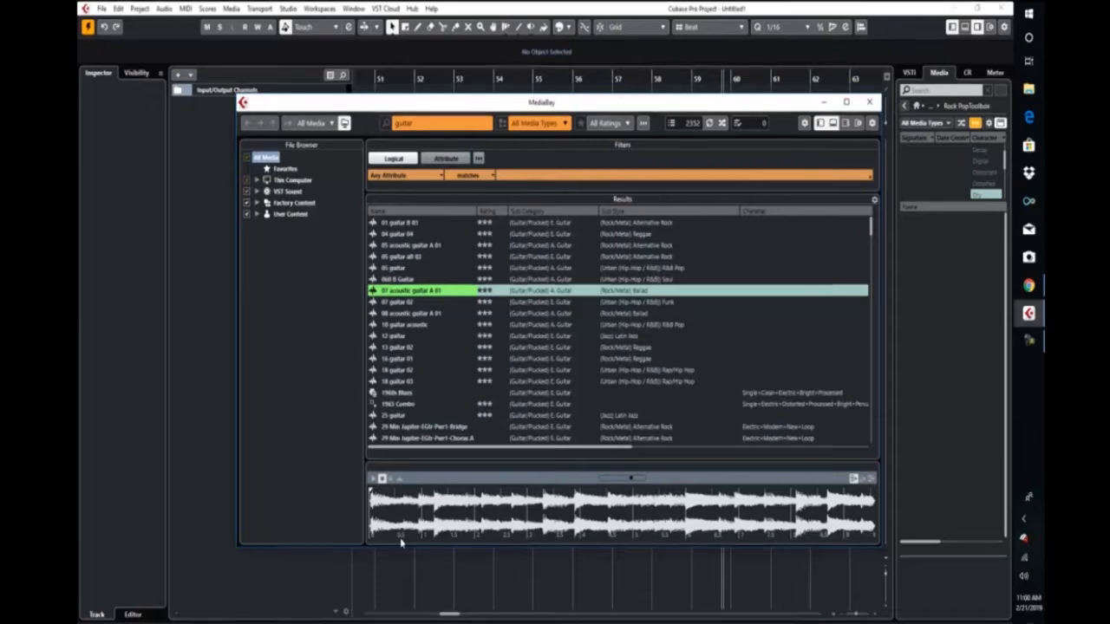
Step: Limit the MediaBay guitar results to the VST Sound location and open the search text for editing
left_click(442, 123)
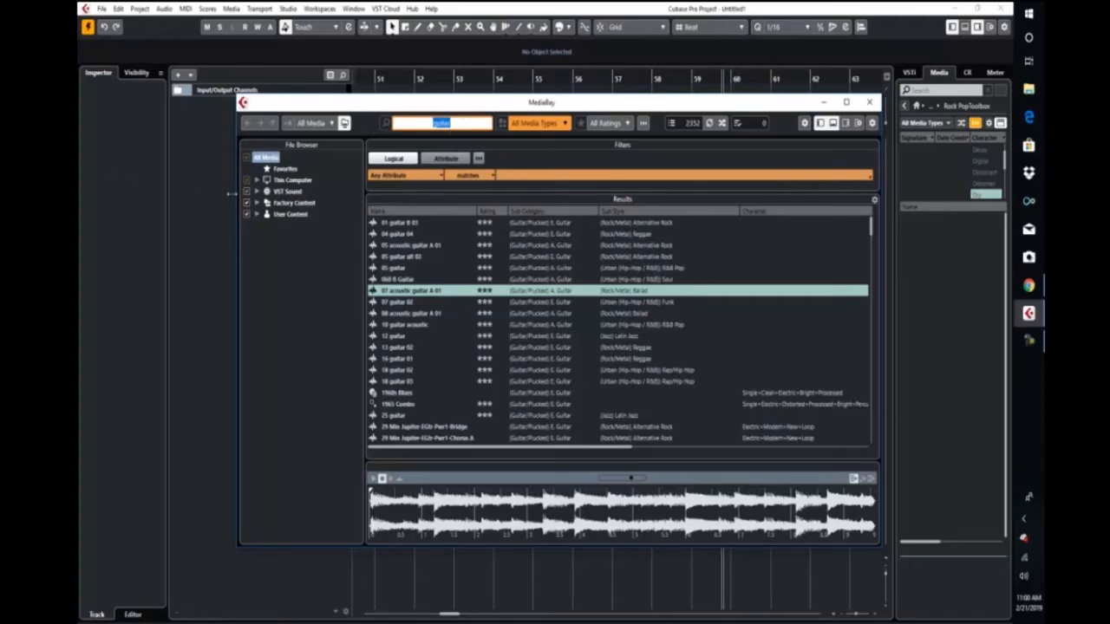
left_click(280, 192)
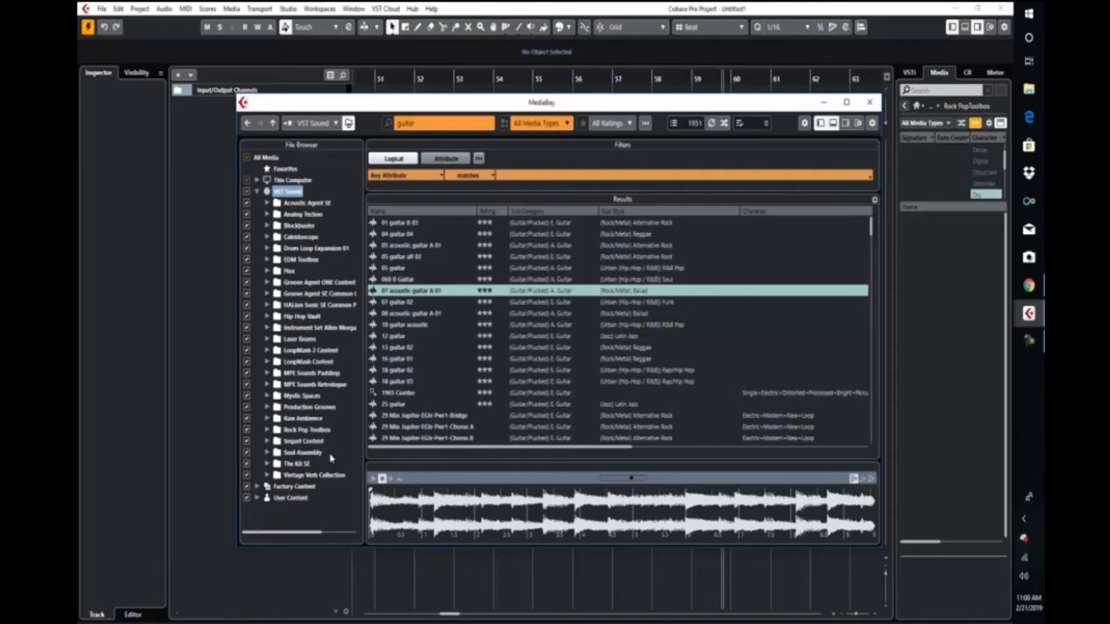
left_click(463, 127)
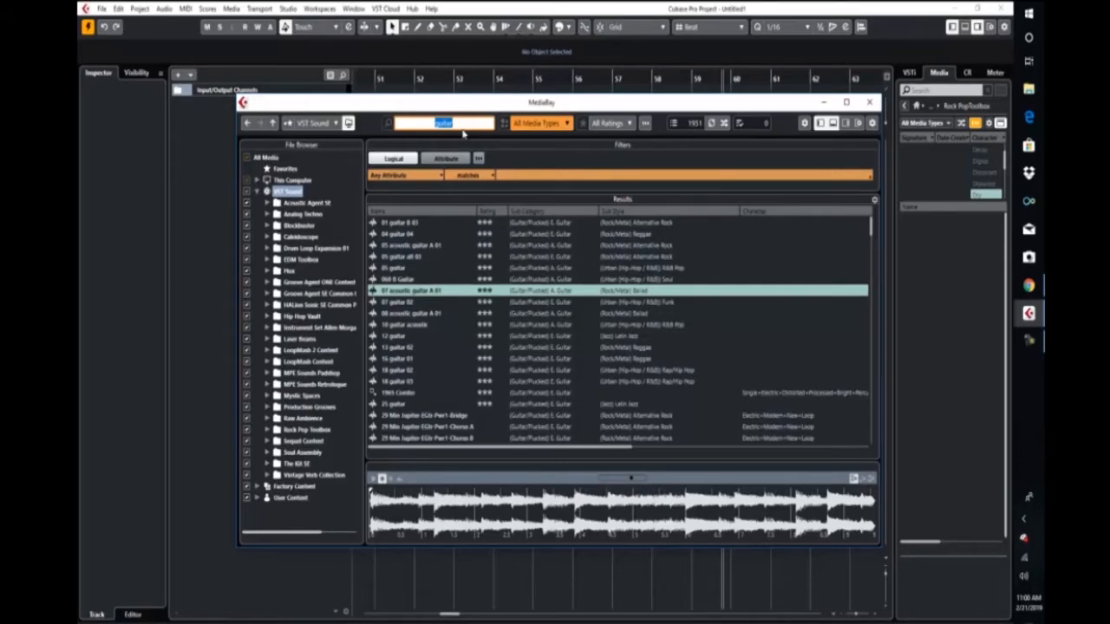
Step: Search MediaBay's VST Sound content for "drum" and preview the loop 03 Hard 90
type("drum")
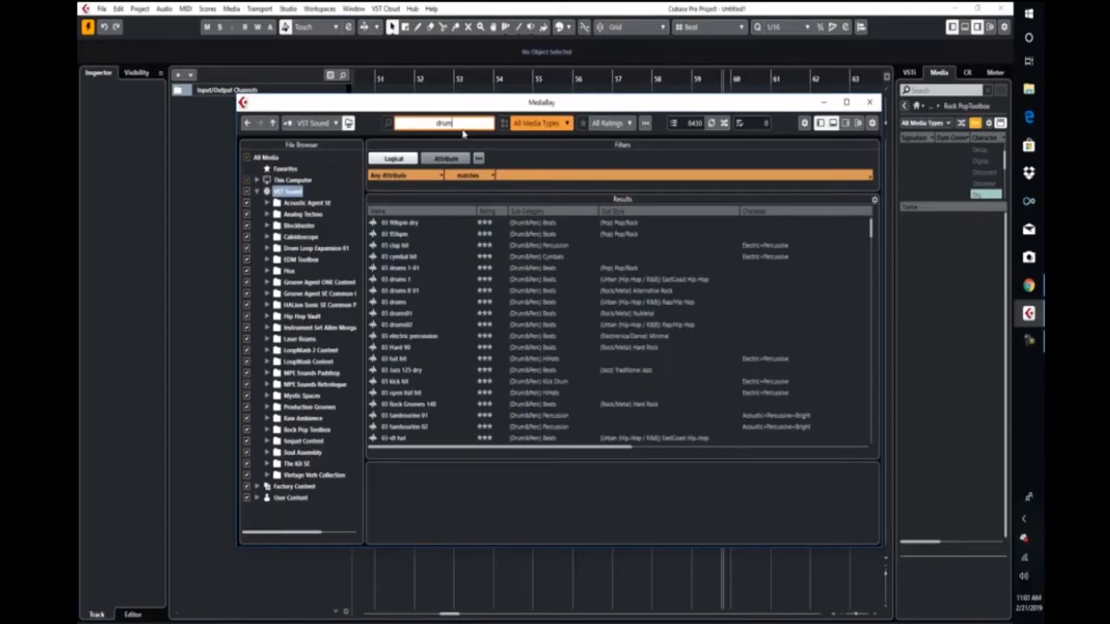
left_click(395, 347)
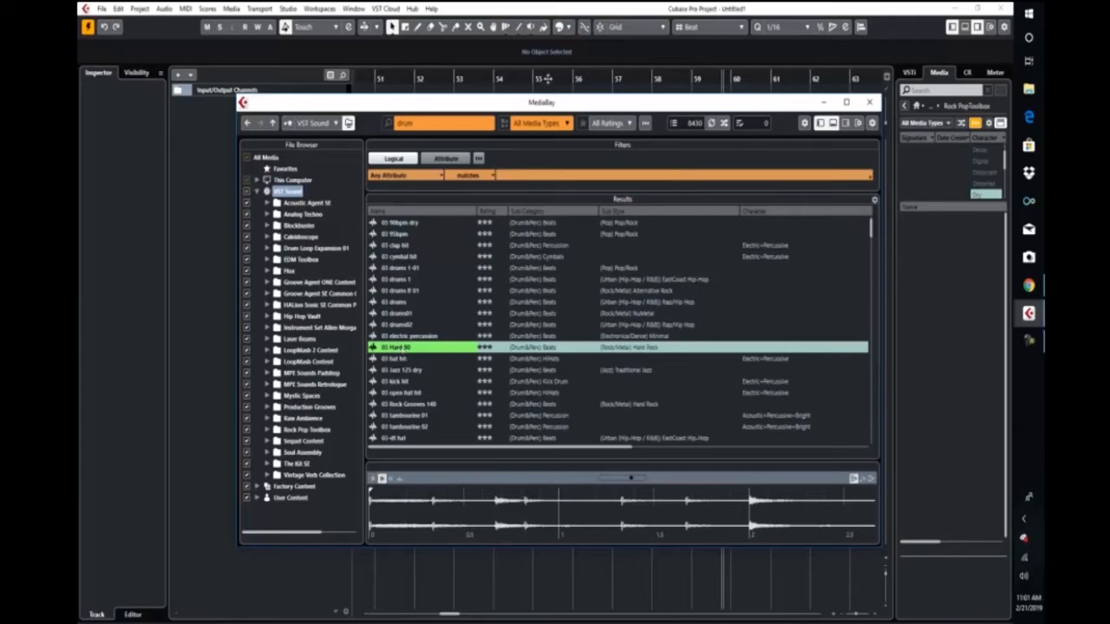
Step: Add the 03 Hard 90 loop to the project as a new audio track and close MediaBay
left_click_drag(452, 104, 736, 77)
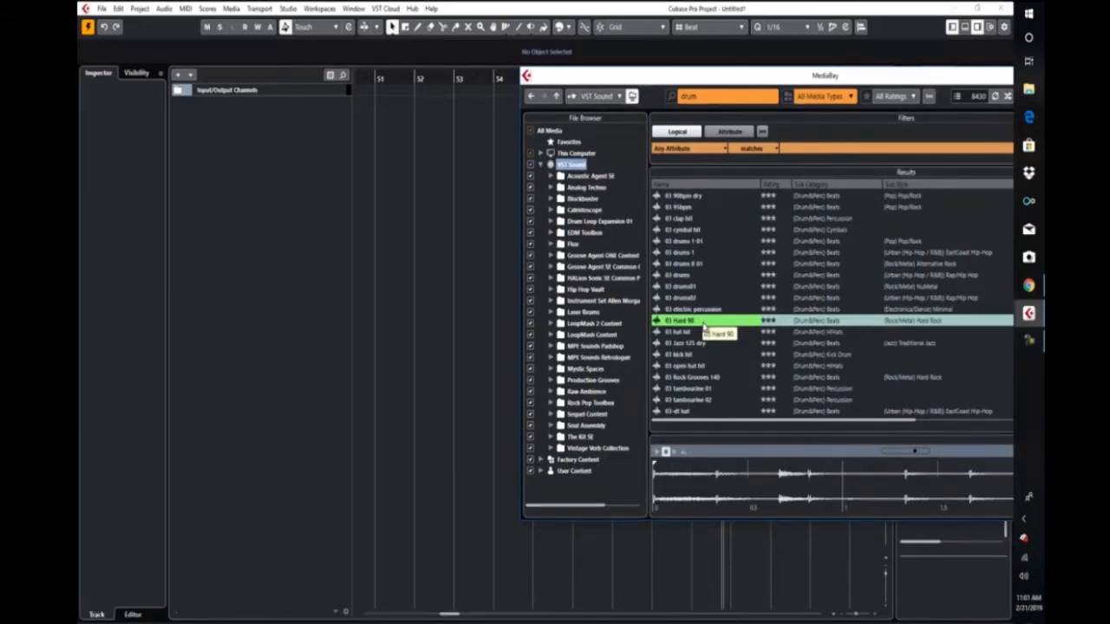
left_click_drag(705, 328, 329, 186)
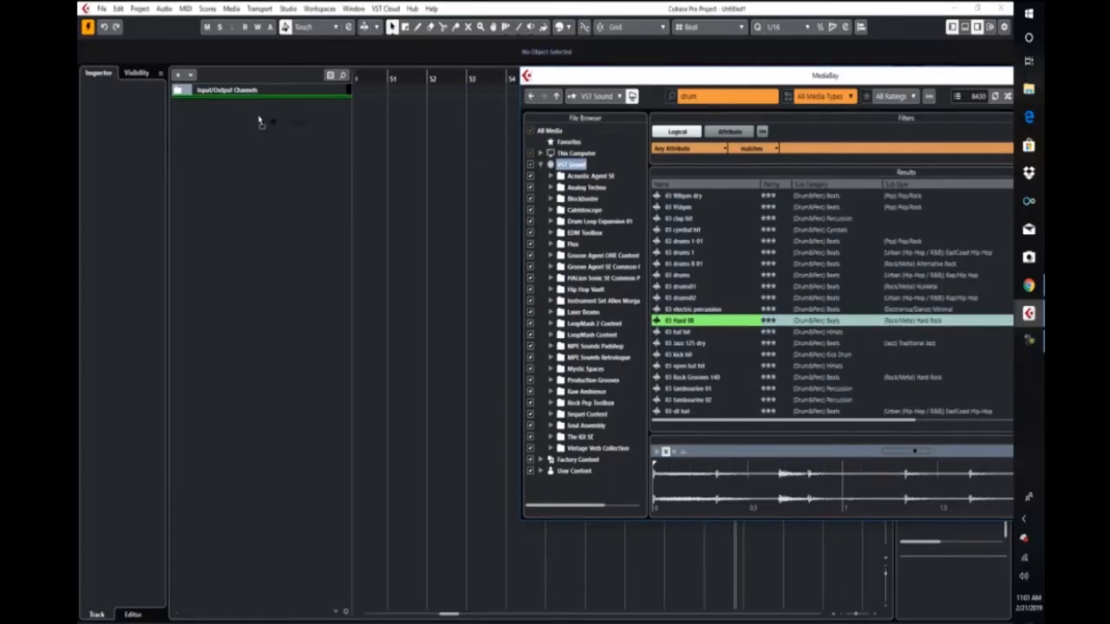
key("F5")
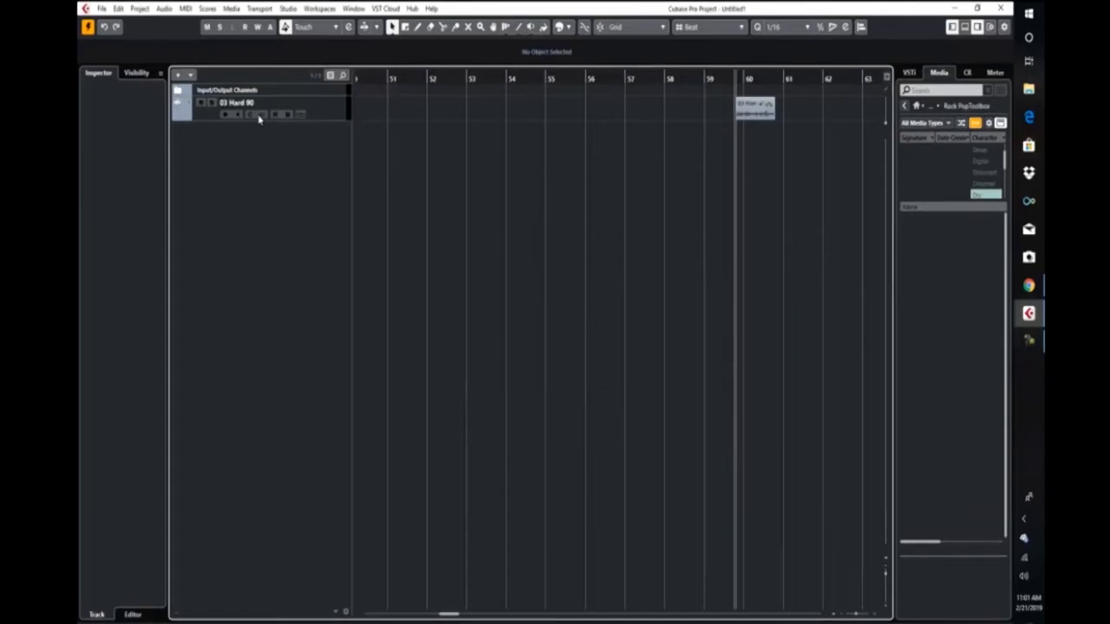
Step: Enlarge the 03 Hard 90 track's height and move its audio event to start at bar 1
left_click_drag(323, 119, 325, 176)
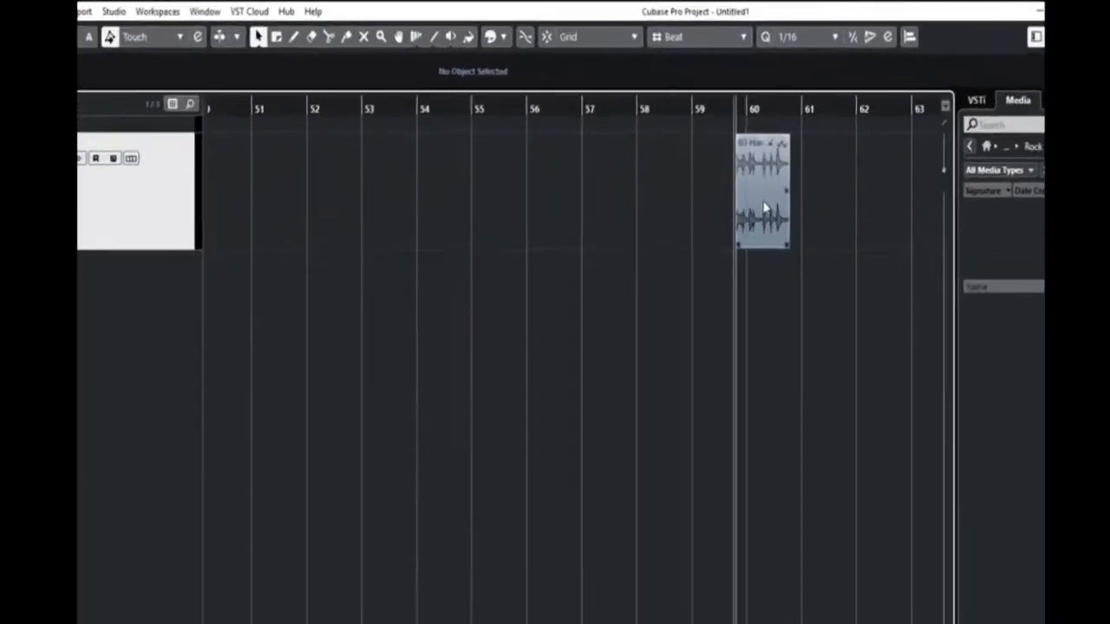
left_click_drag(764, 208, 169, 200)
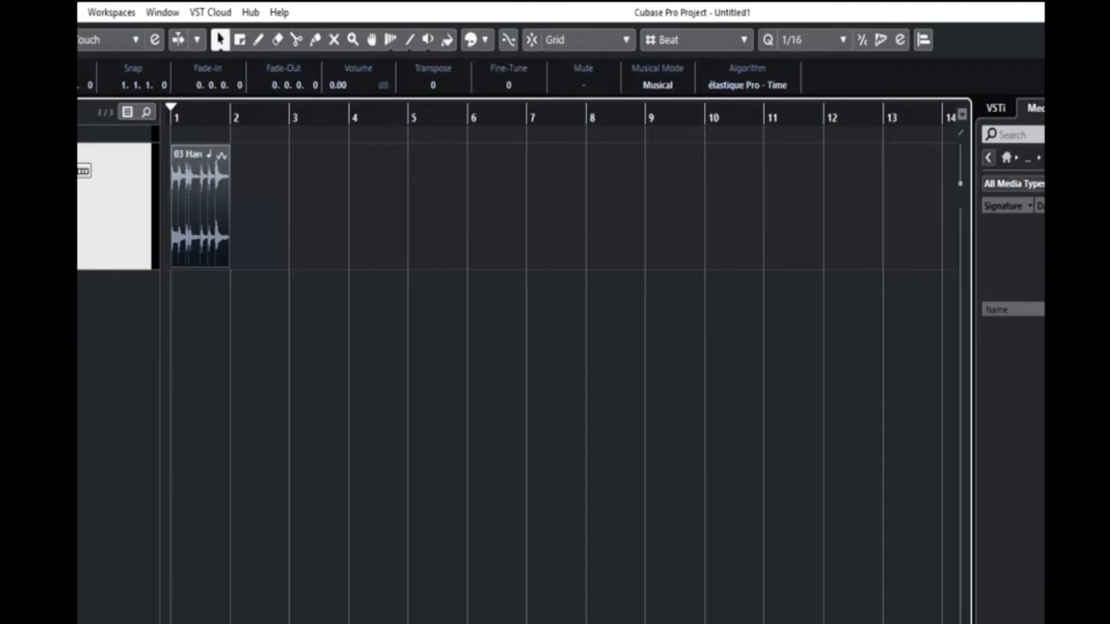
Step: Play back the 03 Hard 90 loop from the project start, stop it, and enter a new project tempo
double_click(211, 114)
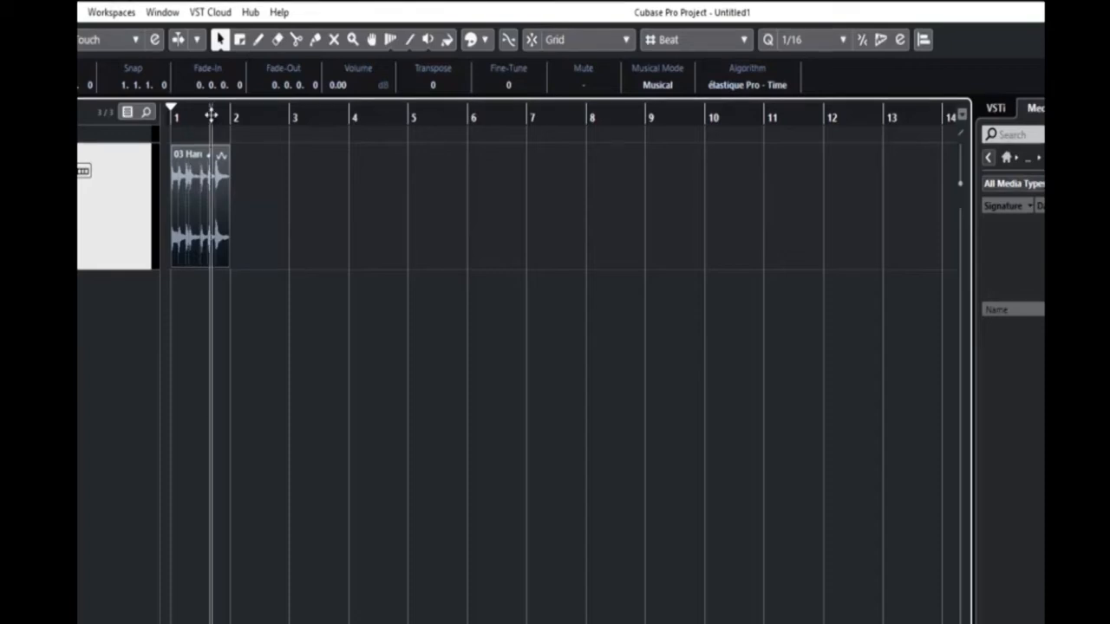
key("space")
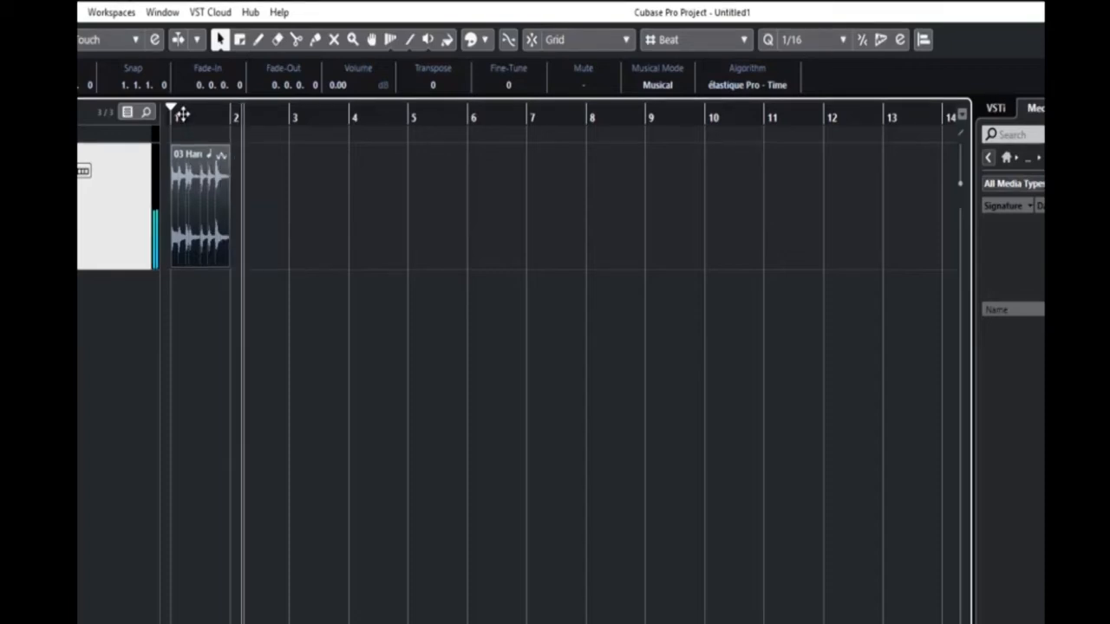
left_click_drag(183, 113, 126, 112)
key("space")
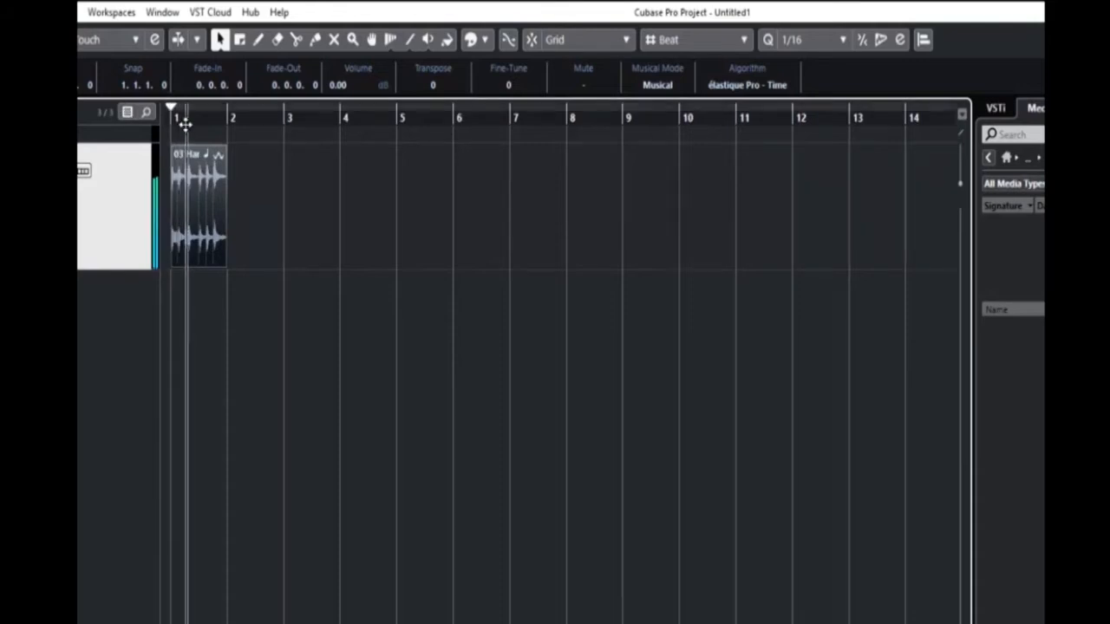
key("space")
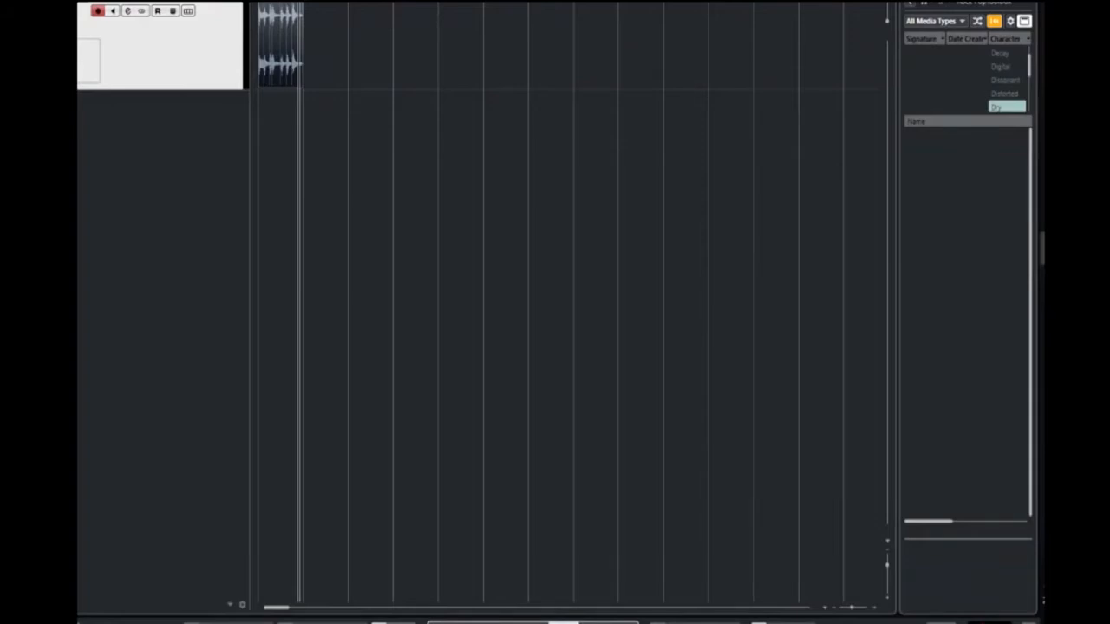
key("Return")
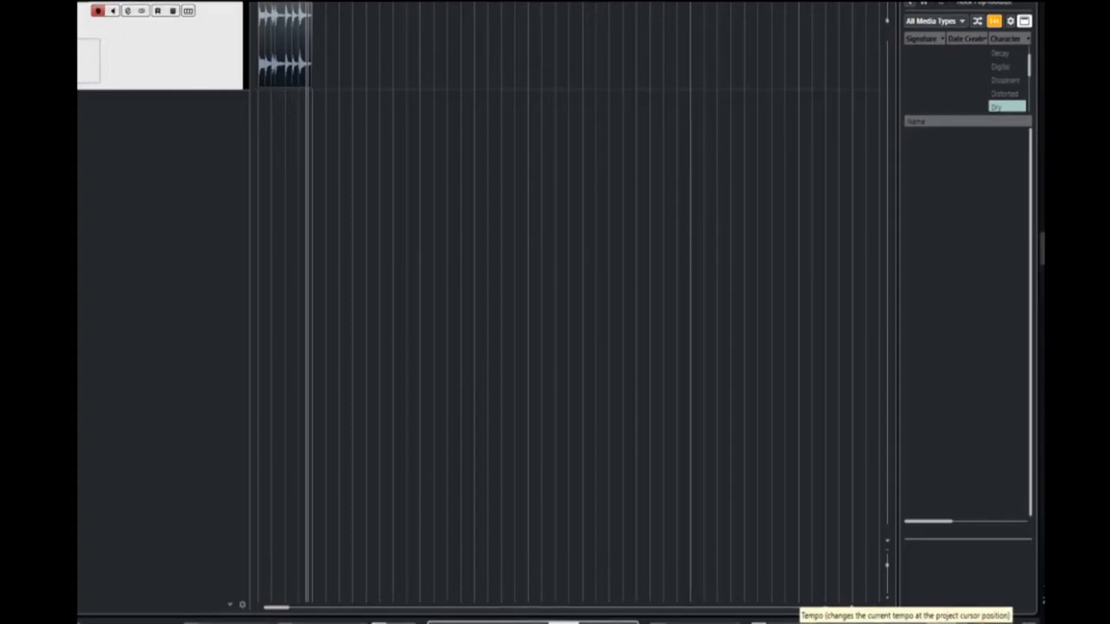
Step: Open the 03 Hard 90 event in the lower-zone editor, and load the event into Sampler Control
double_click(293, 54)
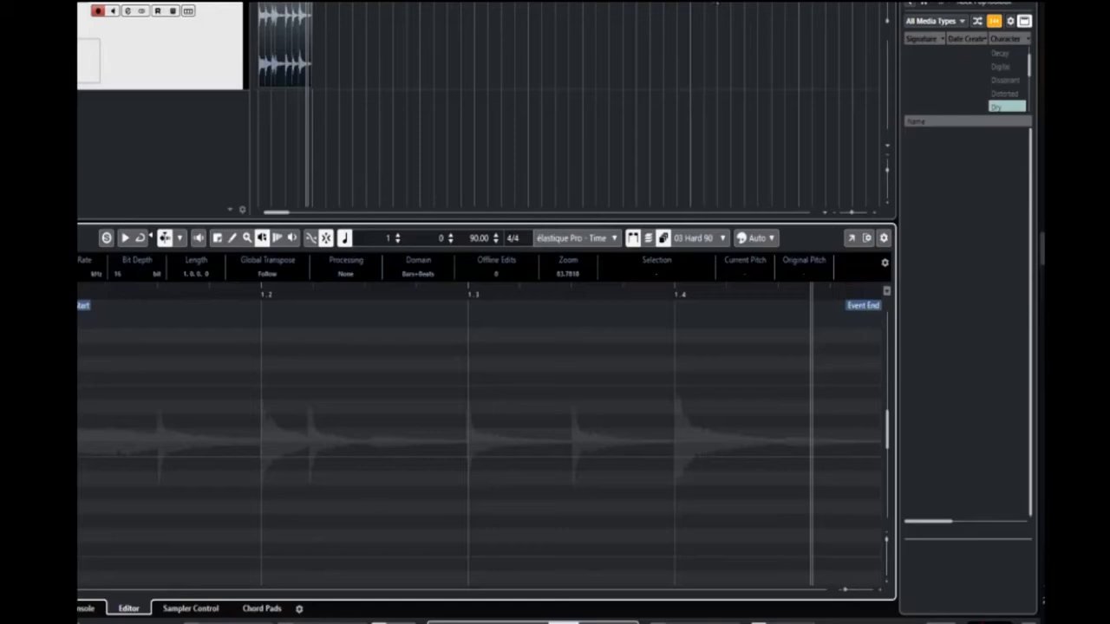
left_click(190, 608)
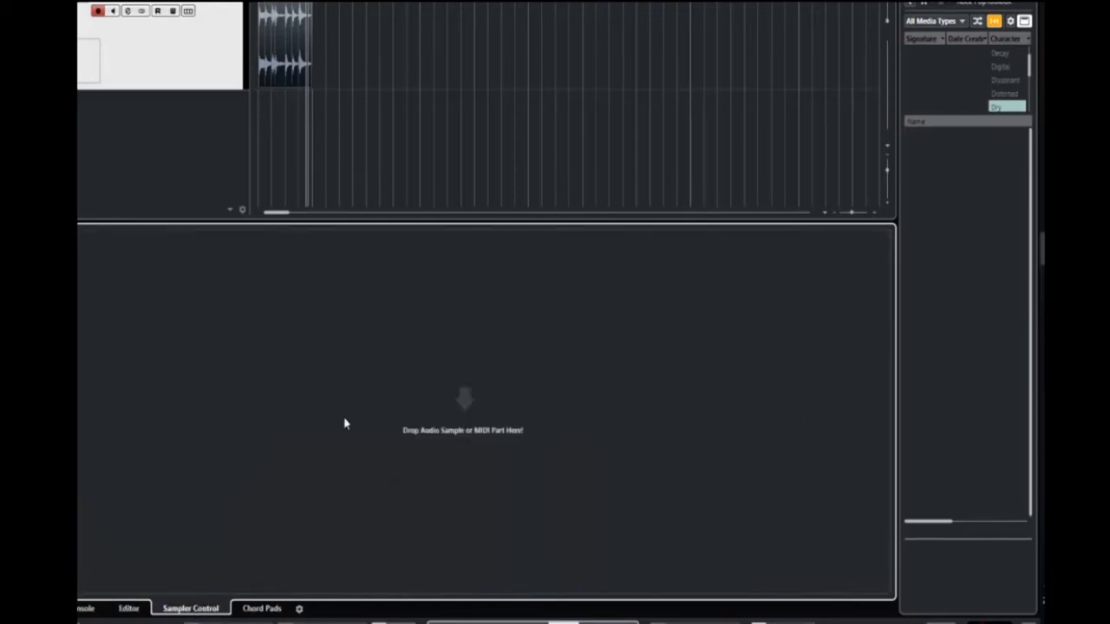
left_click_drag(285, 50, 280, 352)
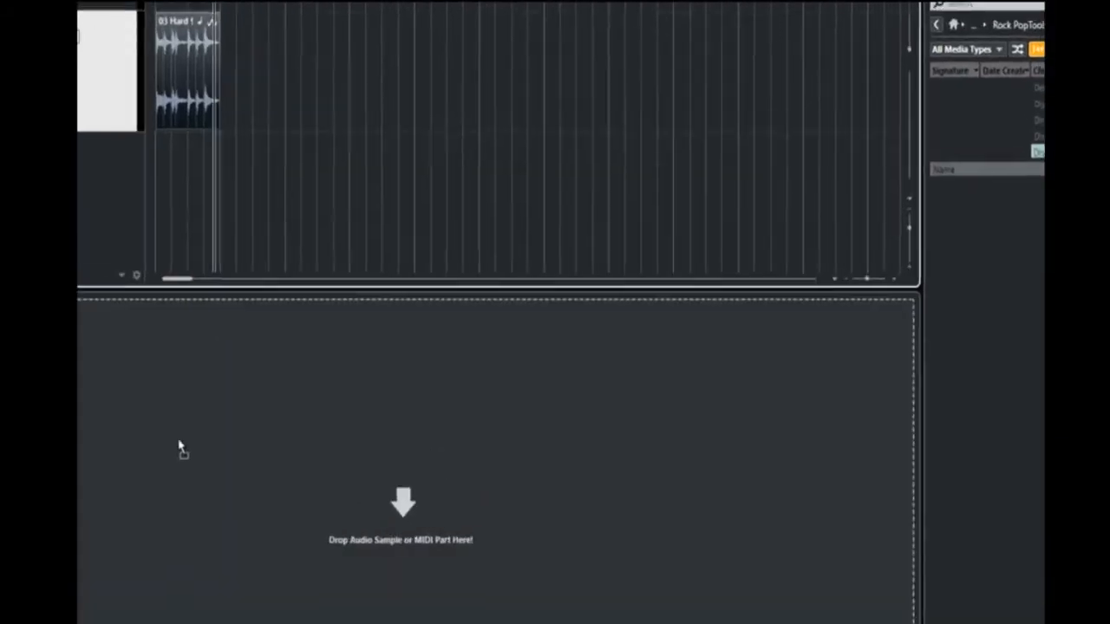
left_click_drag(180, 447, 148, 463)
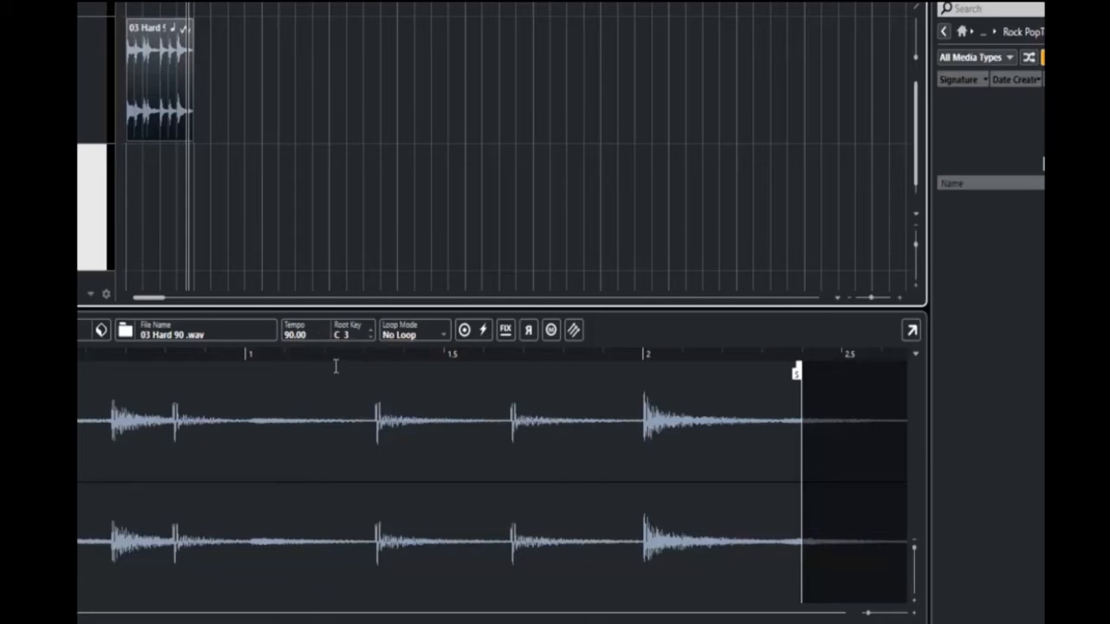
Step: Raise the sample's root key to C#3, return it to C3, and view the Loop Mode options
left_click(371, 330)
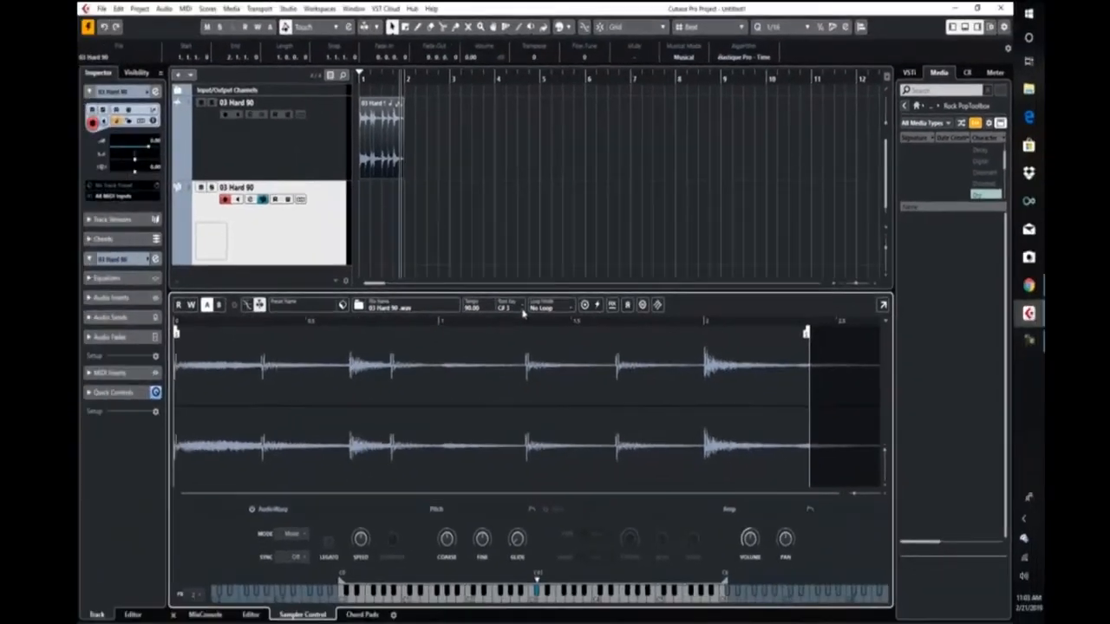
left_click(371, 338)
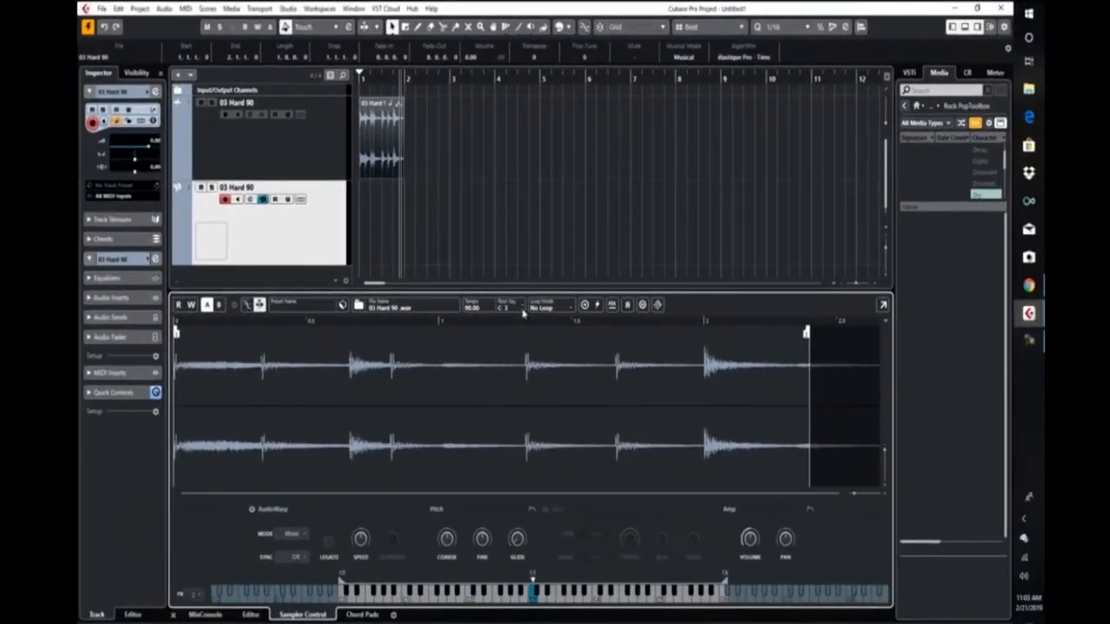
left_click(572, 311)
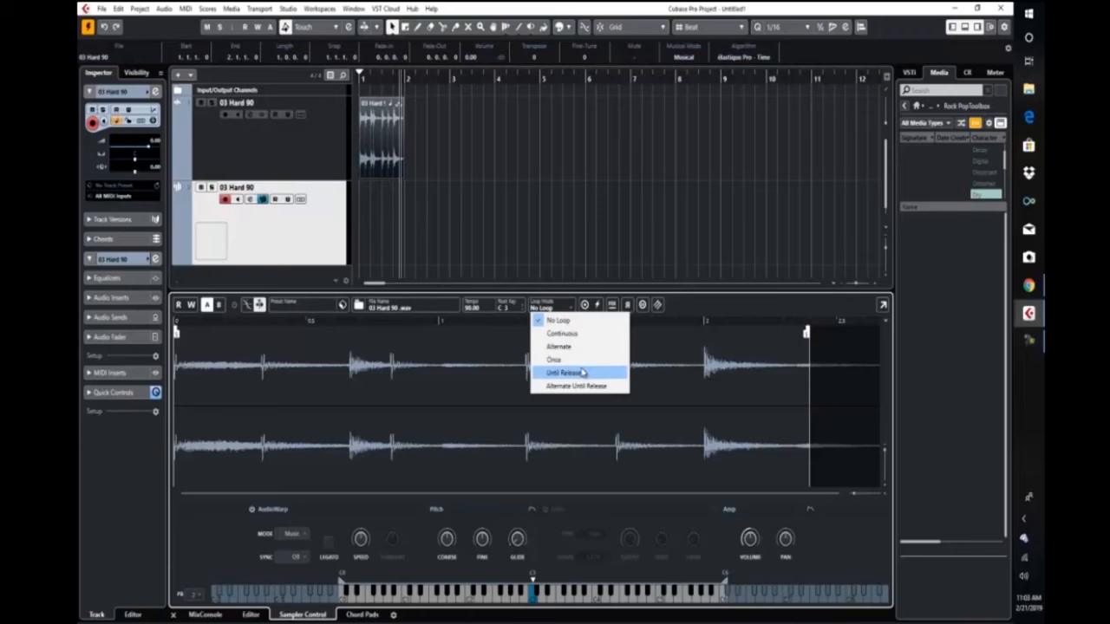
left_click(580, 266)
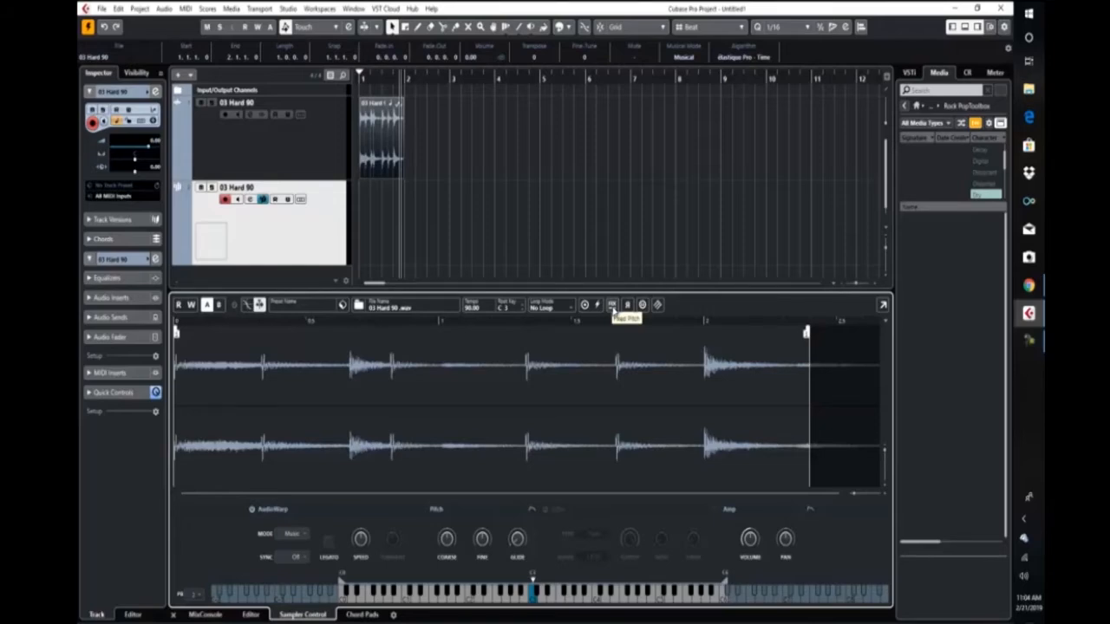
Step: Turn on Fixed Pitch for the sample and audition it on keys above and below the C3 root
left_click(612, 306)
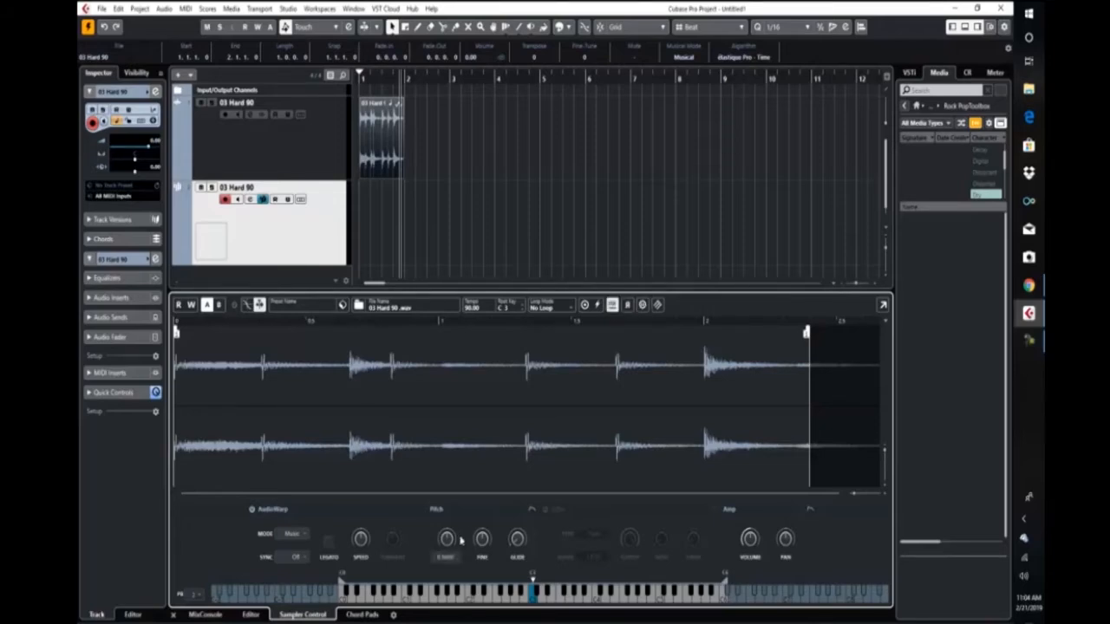
left_click(541, 596)
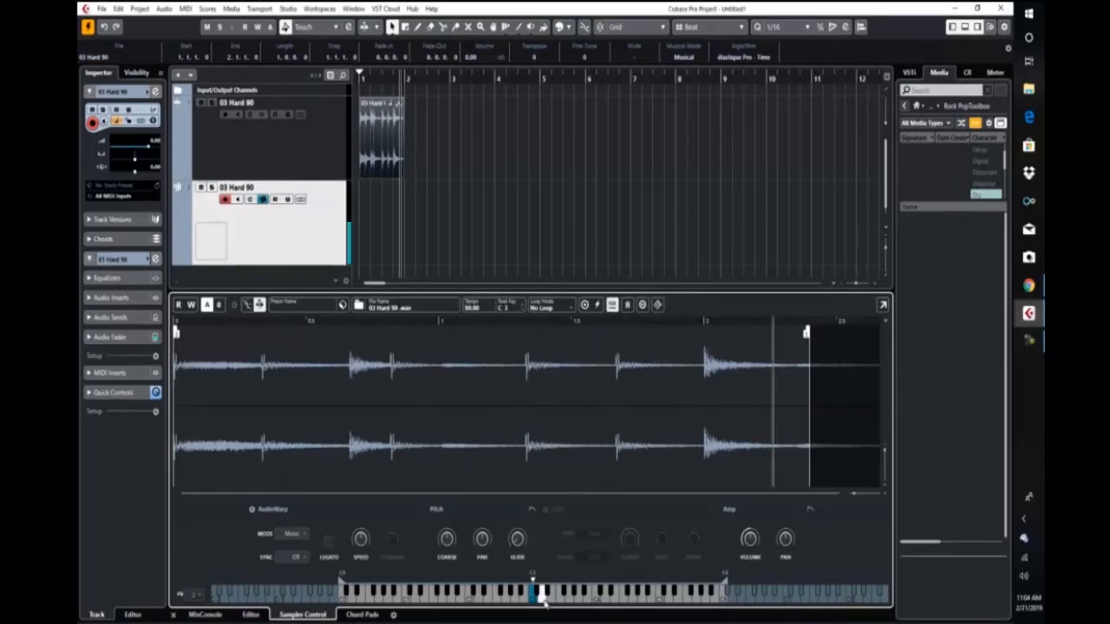
left_click(562, 602)
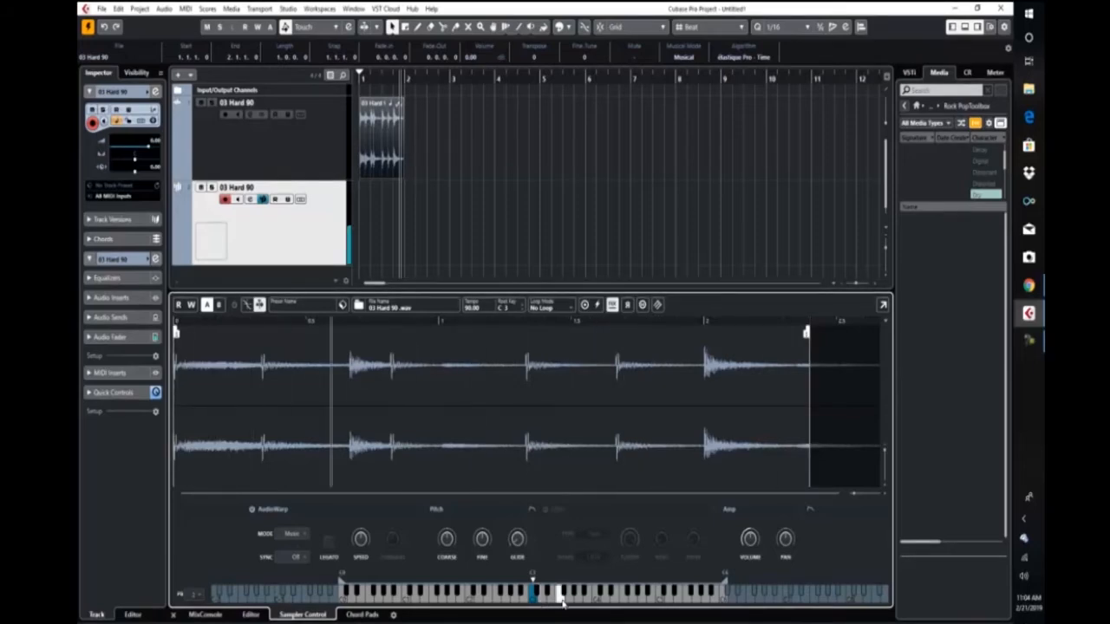
left_click(624, 600)
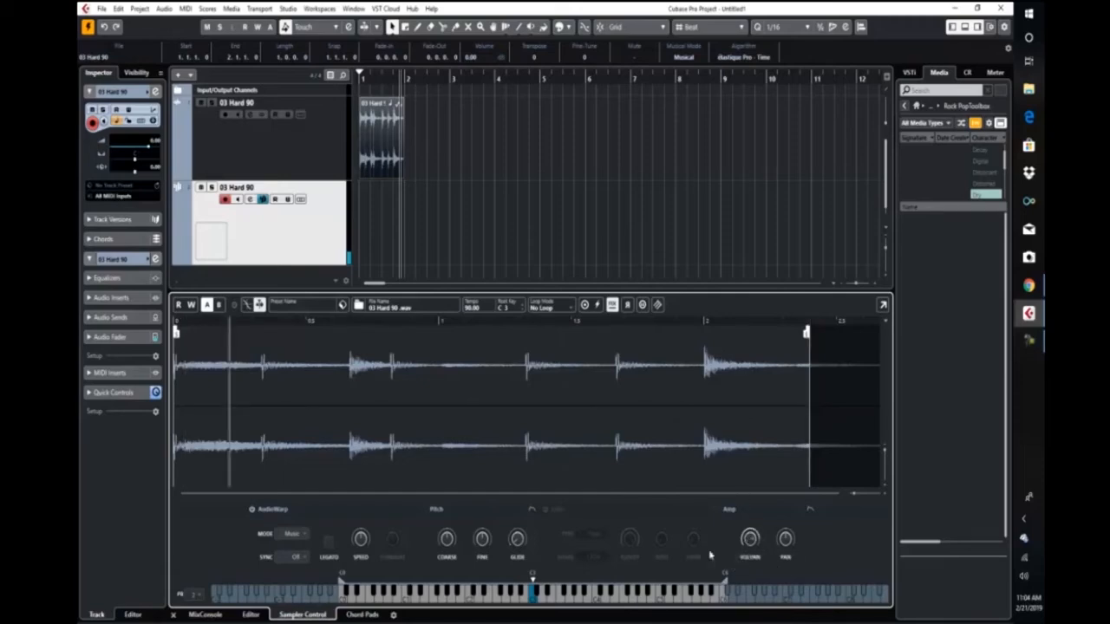
left_click(634, 600)
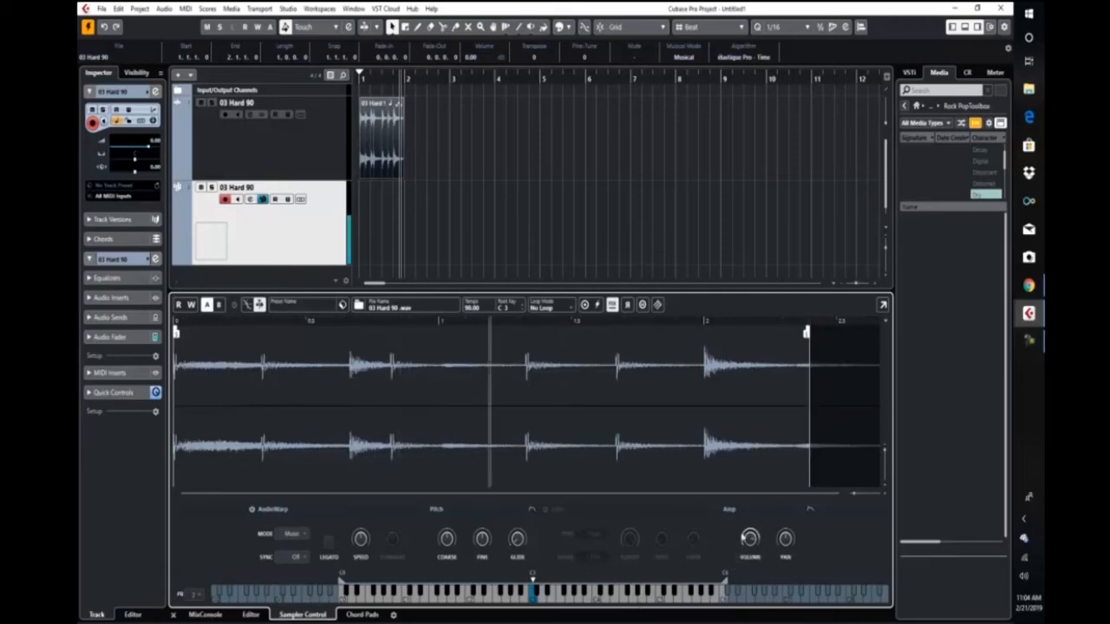
left_click(688, 597)
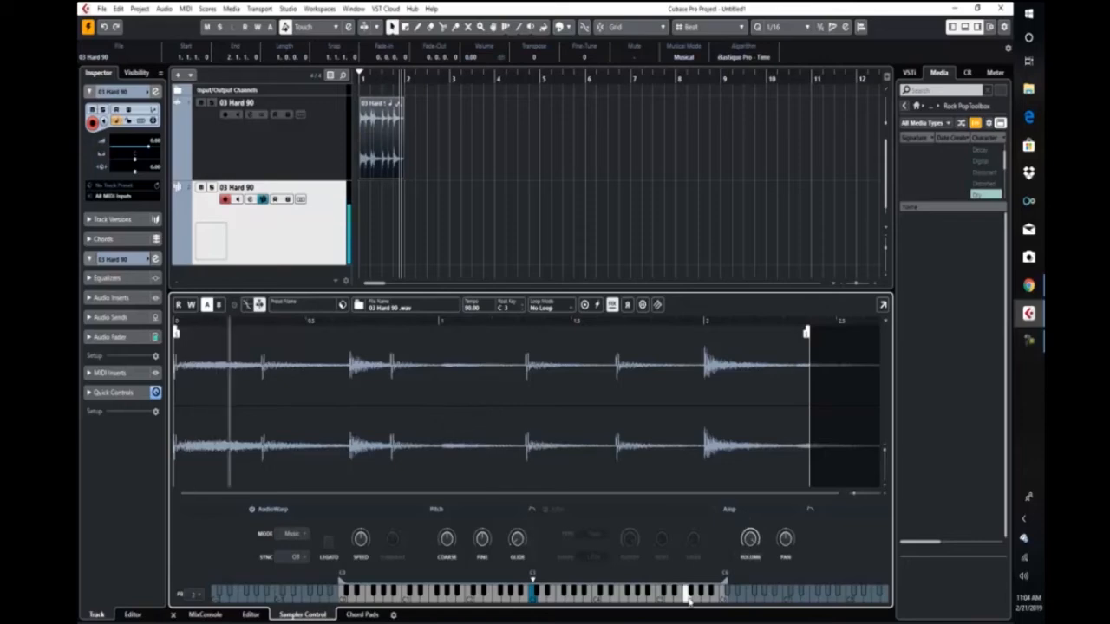
left_click(549, 598)
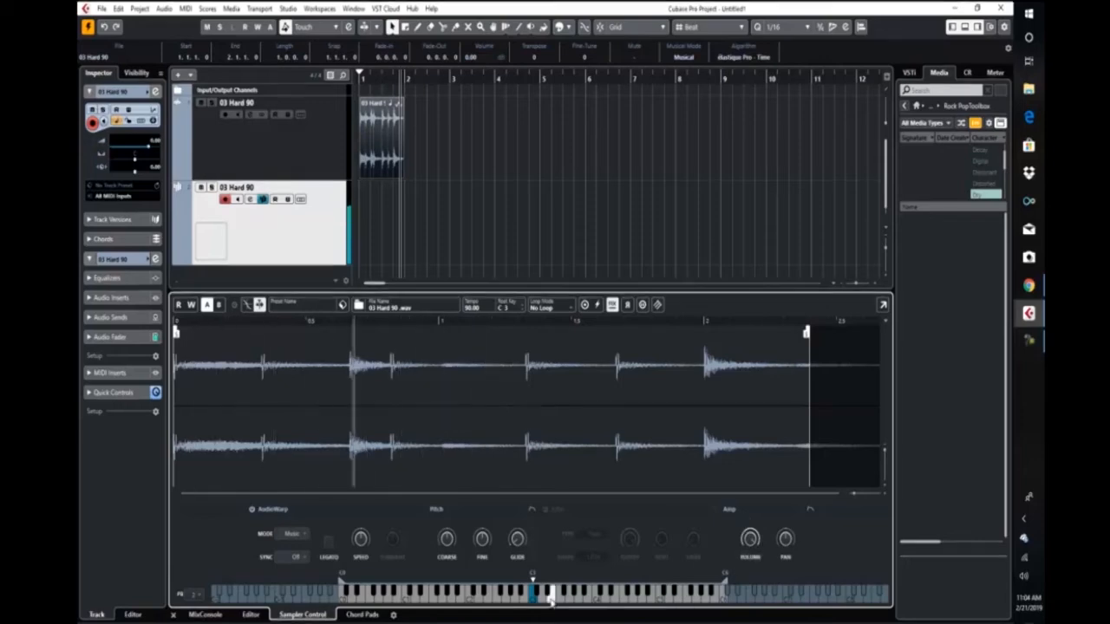
left_click(498, 598)
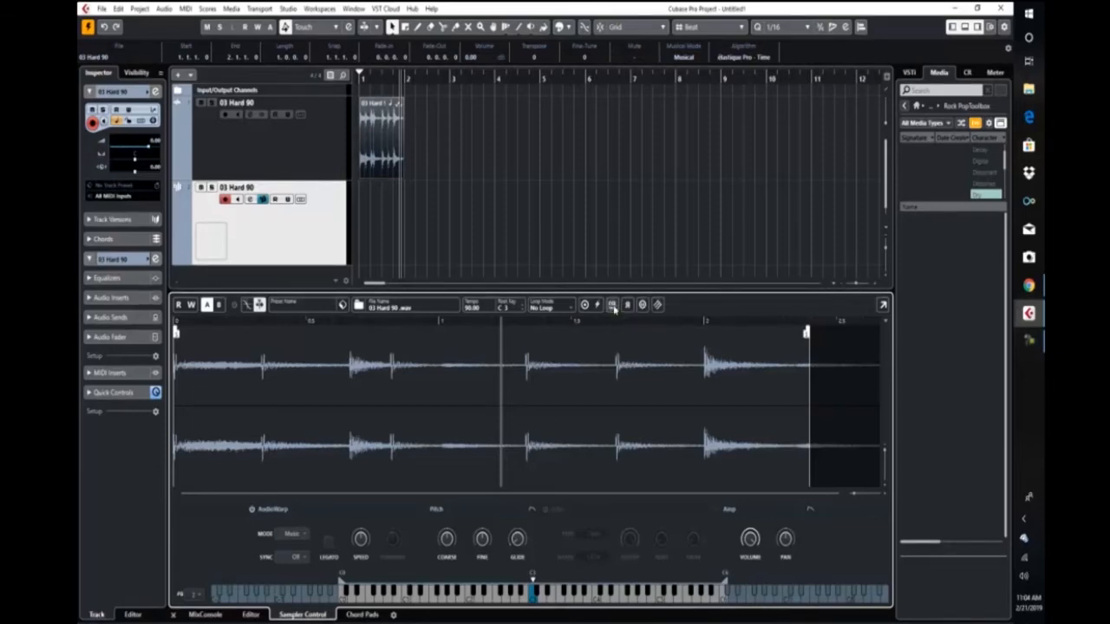
Step: Audition the sample on several higher and lower keys with Fixed Pitch switched off
left_click(431, 596)
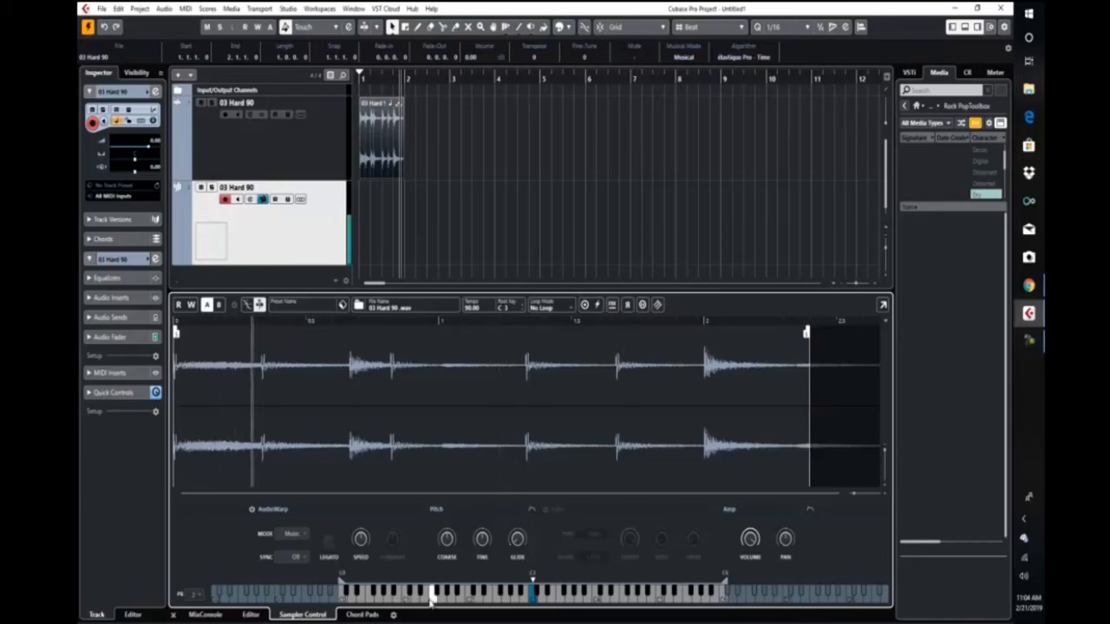
left_click(636, 594)
left_click(647, 597)
left_click(635, 605)
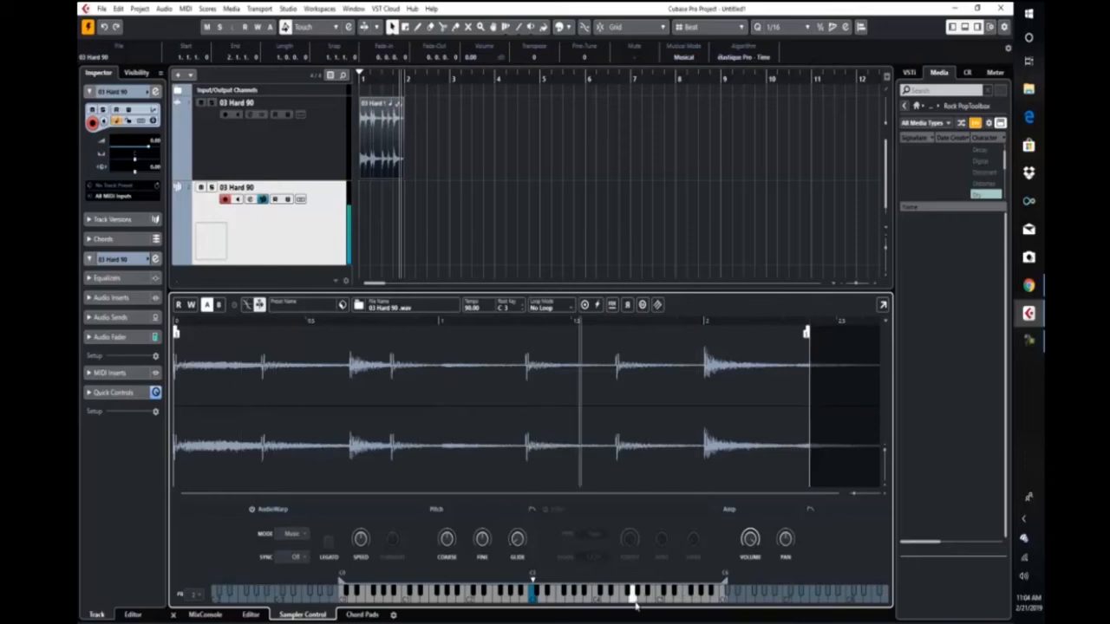
left_click(569, 596)
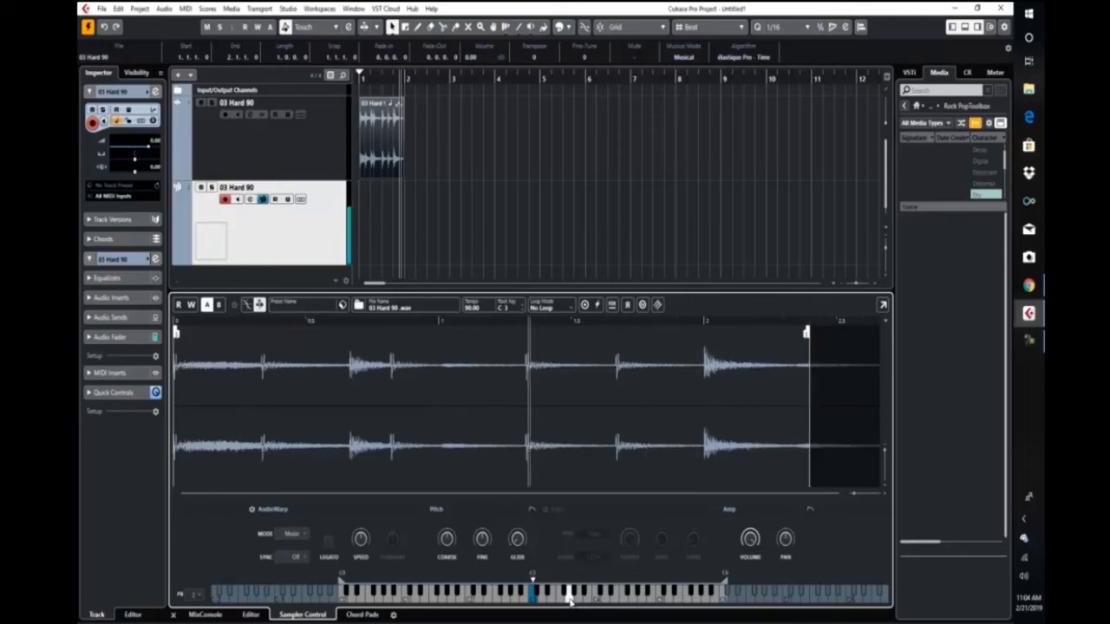
left_click(497, 594)
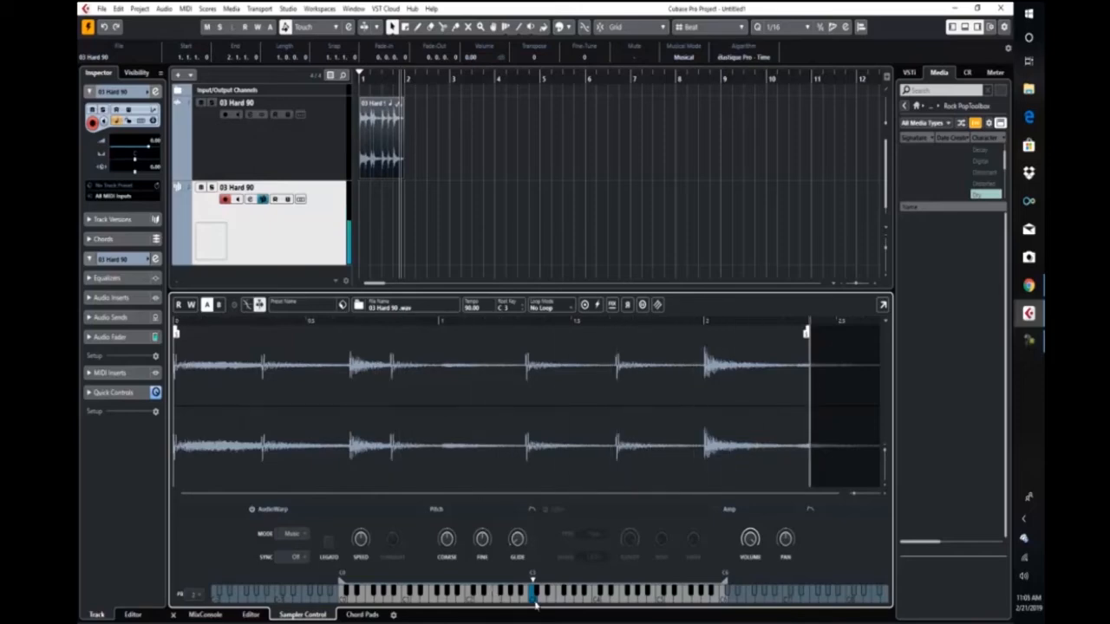
left_click(561, 596)
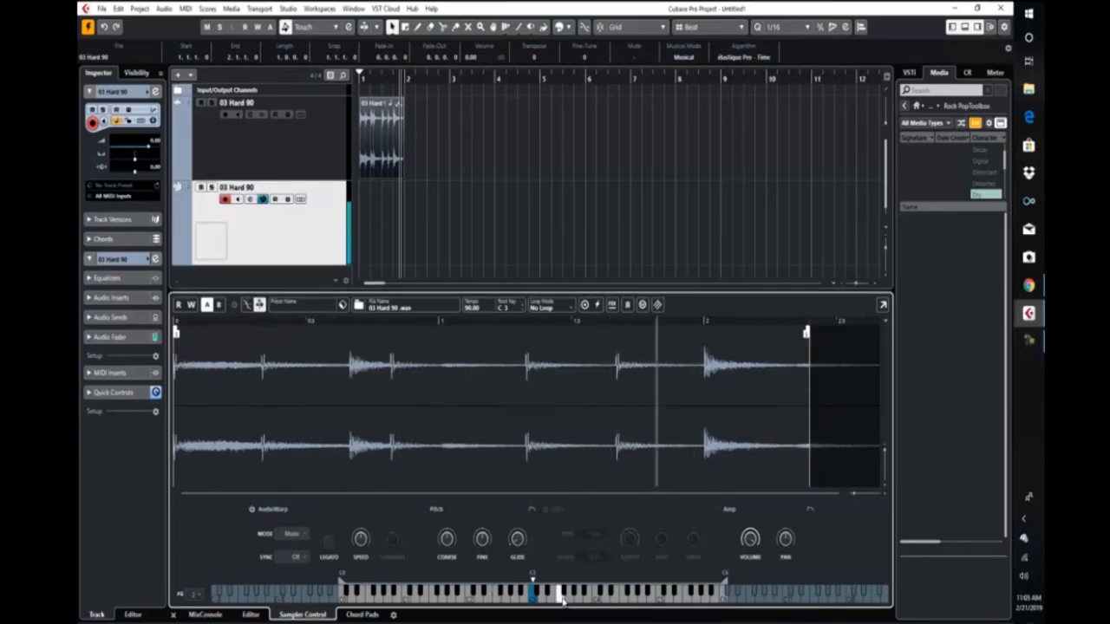
left_click(613, 595)
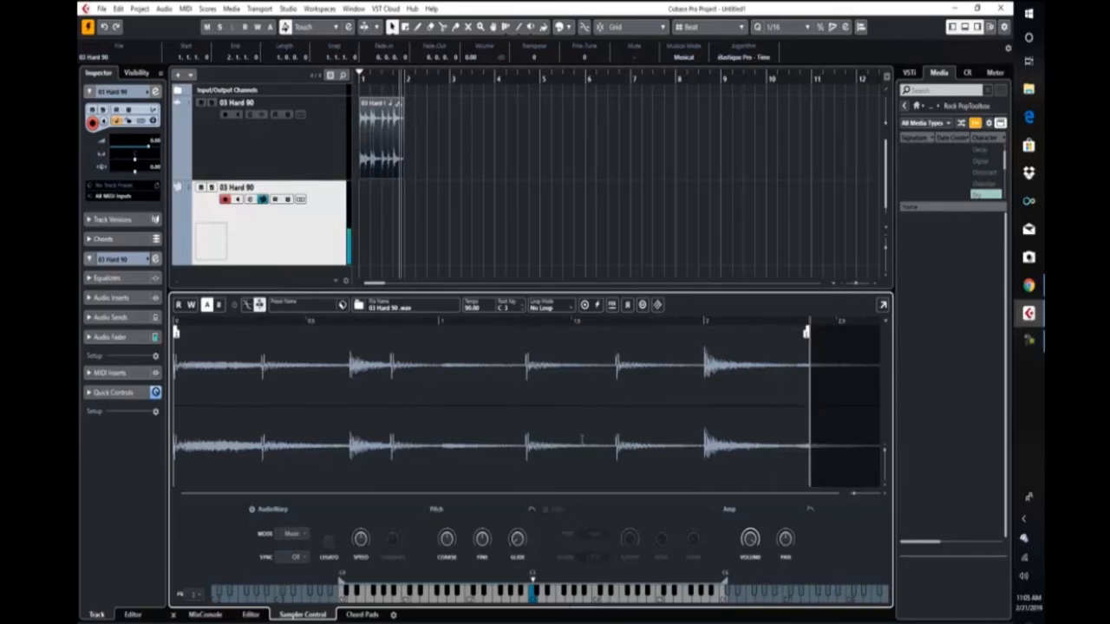
Step: Turn Fixed Pitch back on and audition the sample on two keys above the root
left_click(611, 305)
left_click(563, 595)
left_click(615, 596)
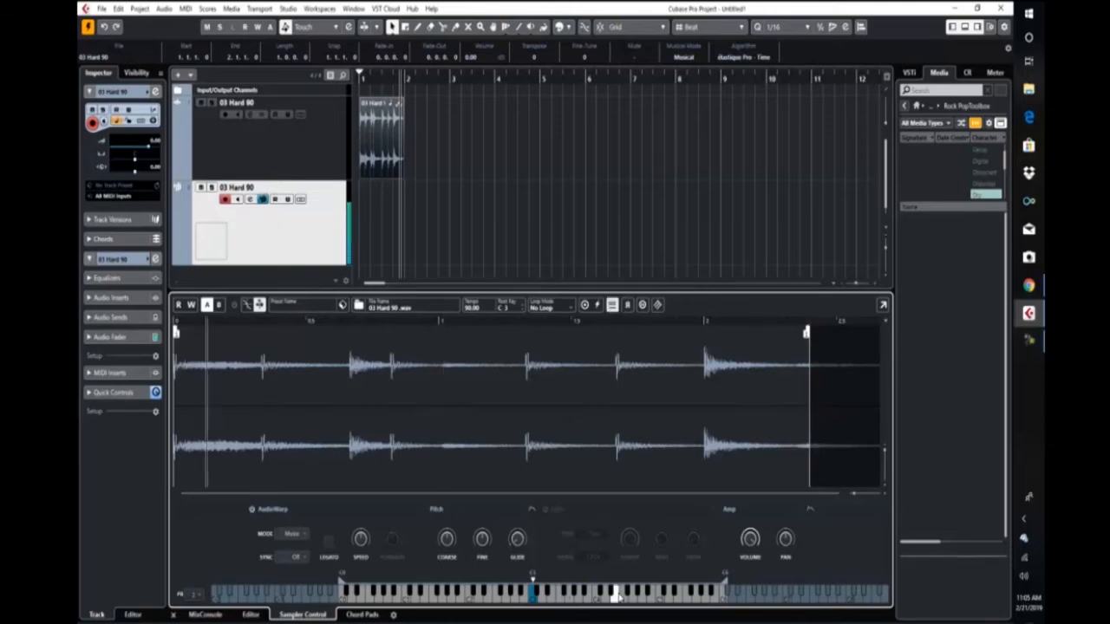
Step: Audition the sample on one key well above and one key below the C3 root
left_click(679, 601)
left_click(497, 598)
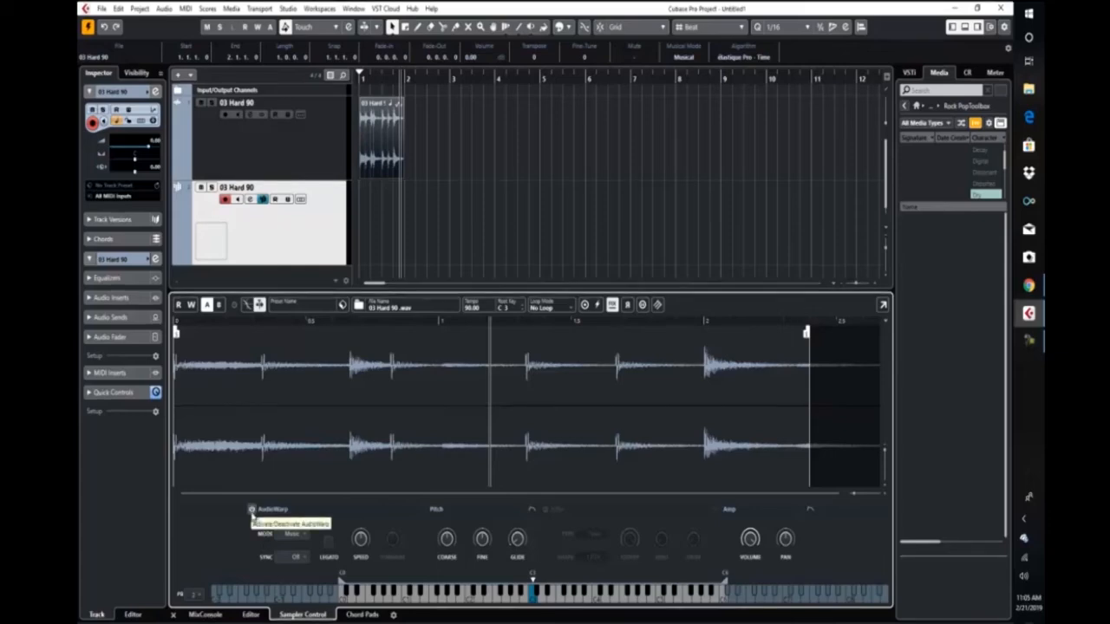
Step: Set the AudioWarp sync mode to Tempo for the sample
left_click(251, 512)
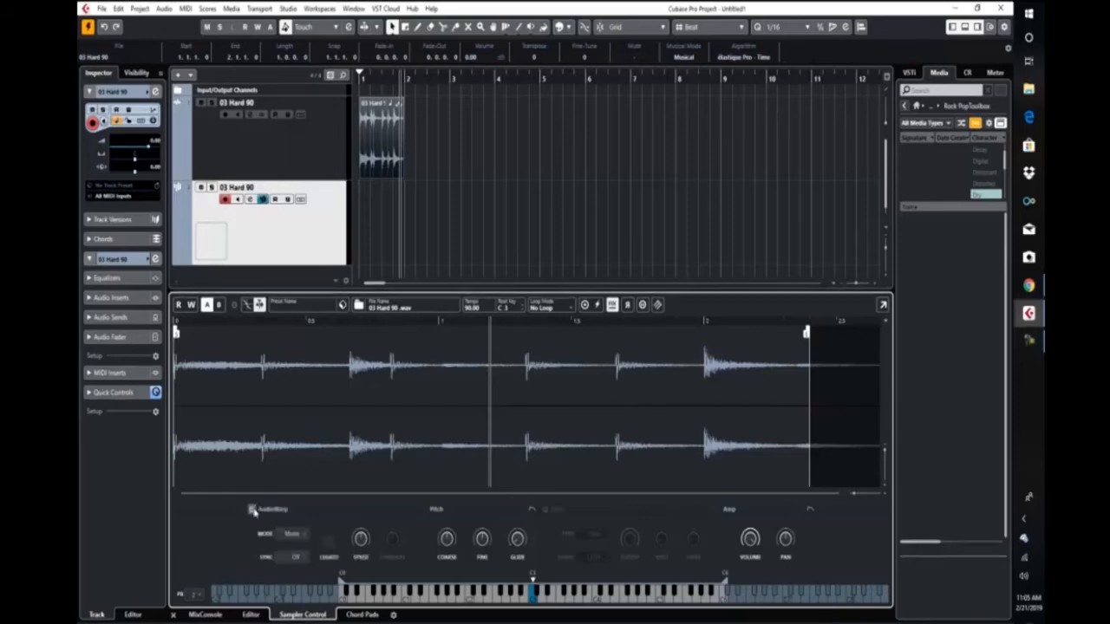
left_click(301, 559)
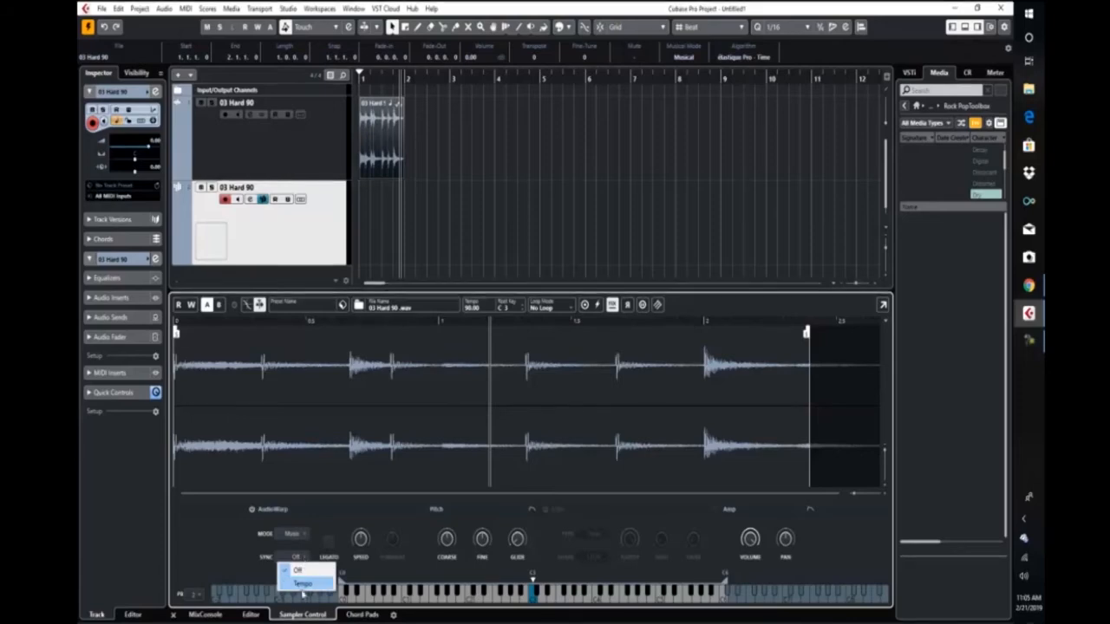
left_click(301, 583)
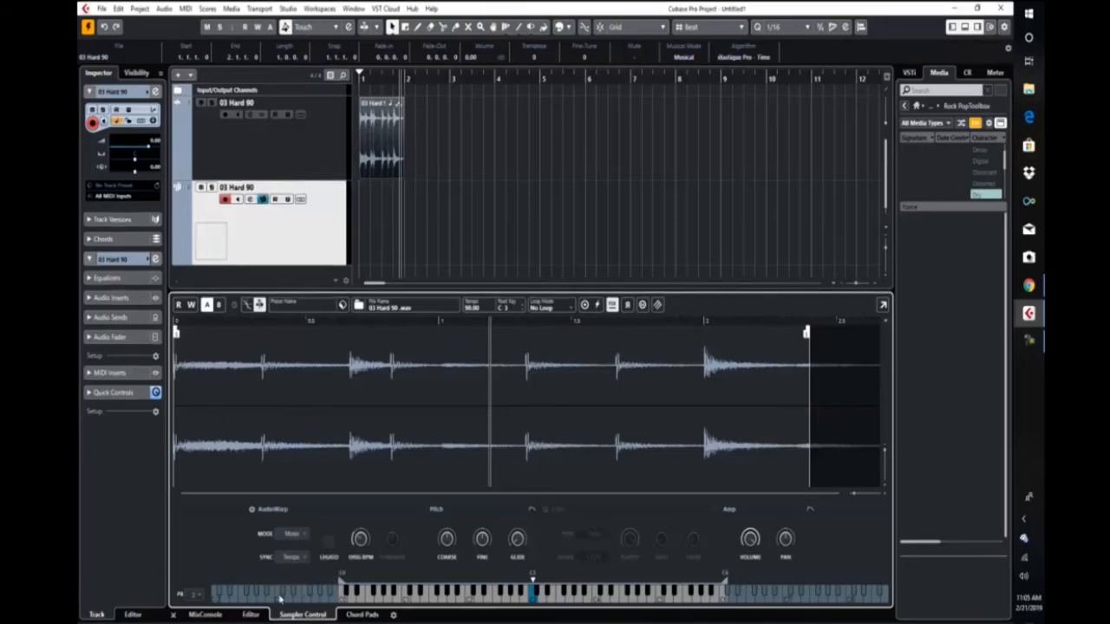
Step: Audition the tempo-synced sample on several keys above the C3 root
left_click(551, 601)
left_click(561, 600)
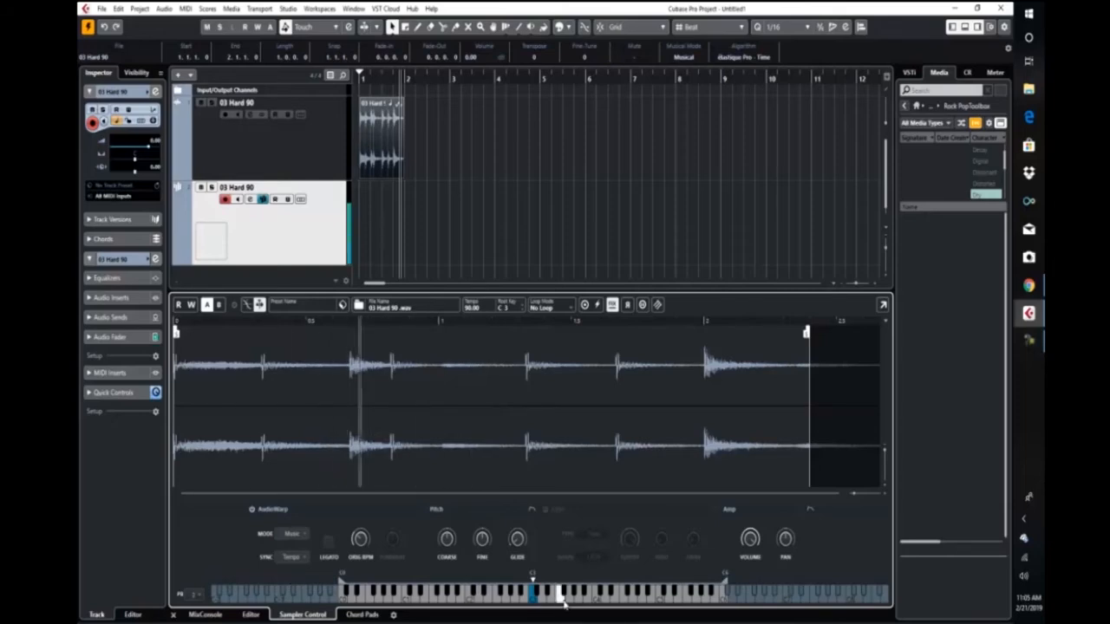
left_click(606, 601)
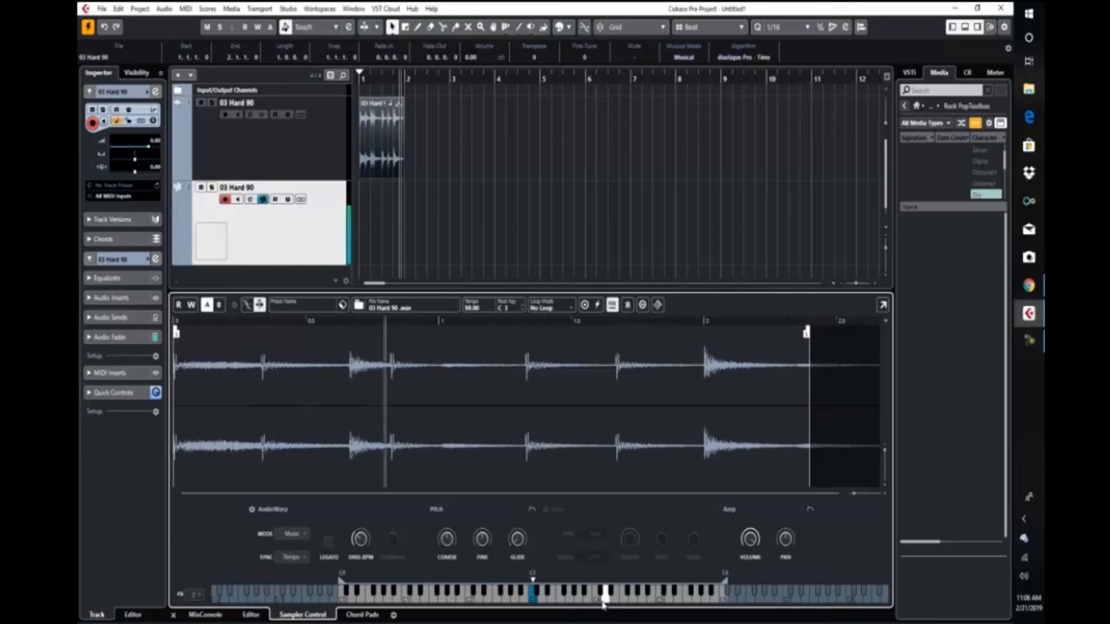
left_click(622, 601)
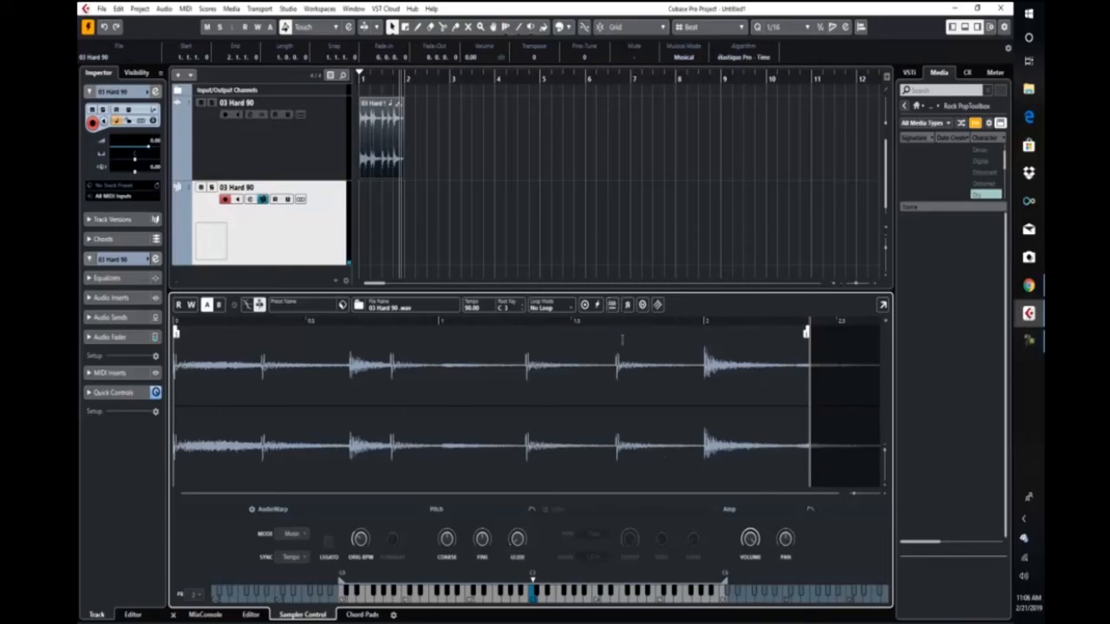
Step: Audition the tempo-synced sample on keys across the low and high parts of the key range
left_click(559, 598)
left_click(505, 598)
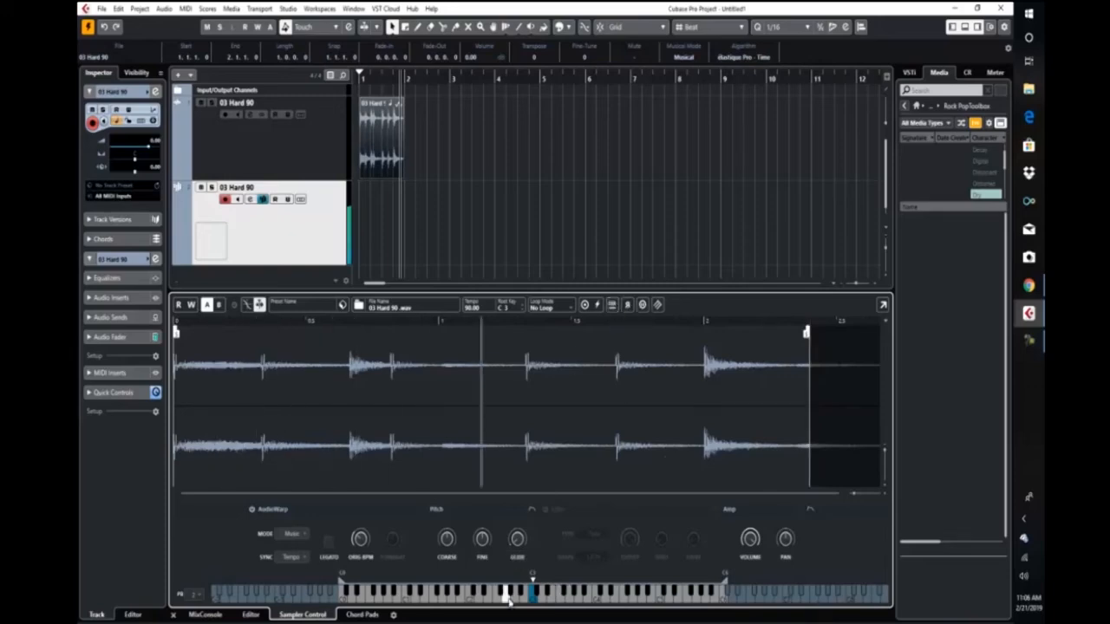
left_click(469, 598)
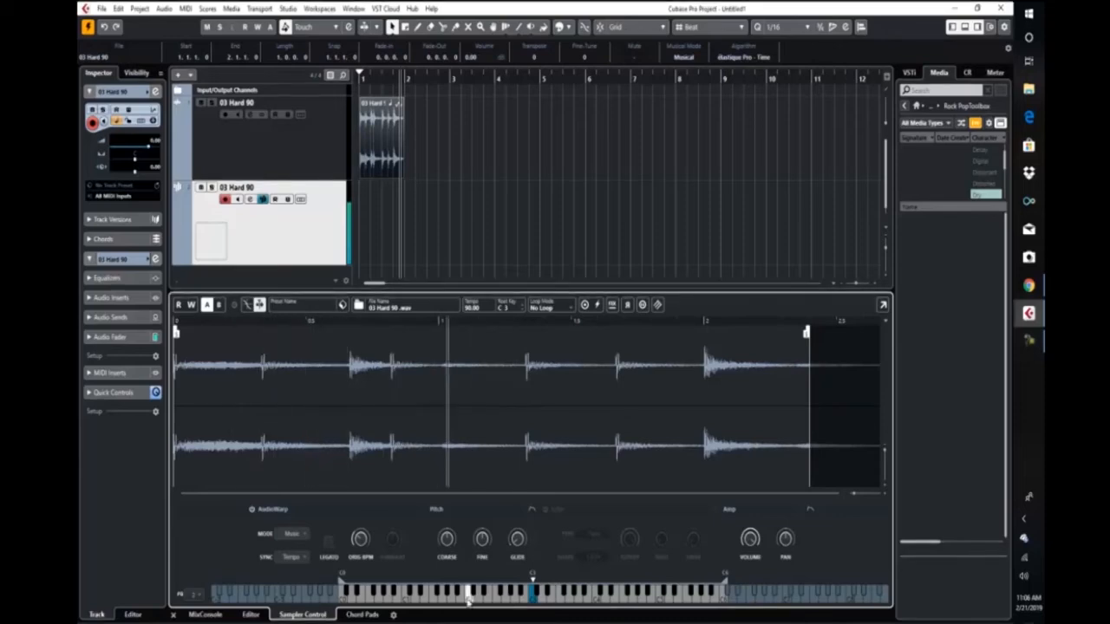
left_click(656, 597)
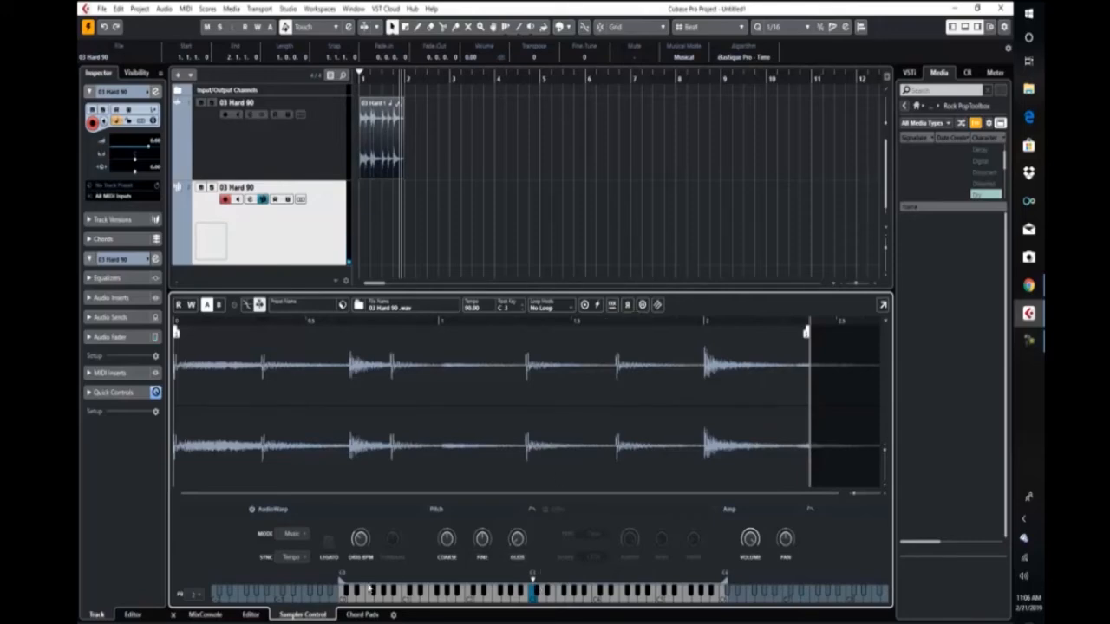
left_click(440, 593)
left_click(379, 595)
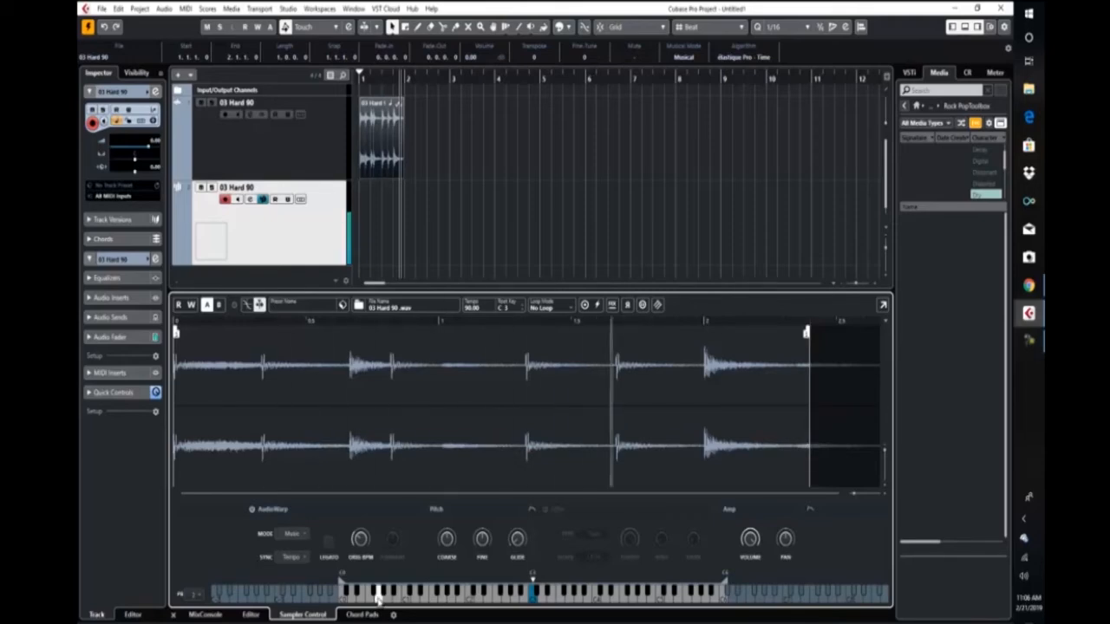
left_click(457, 602)
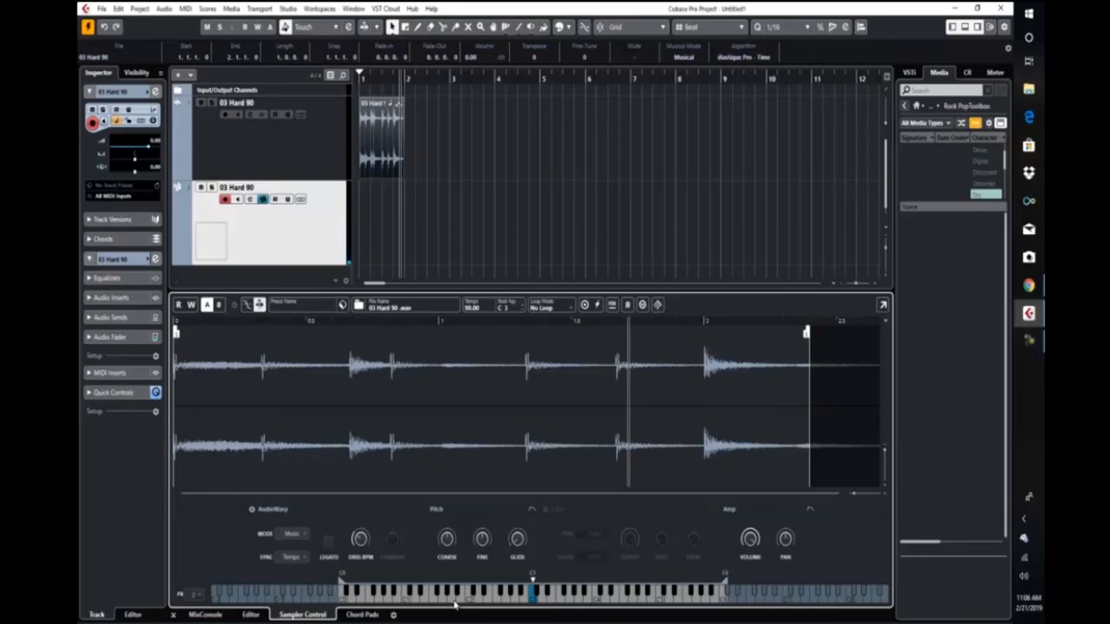
left_click(571, 597)
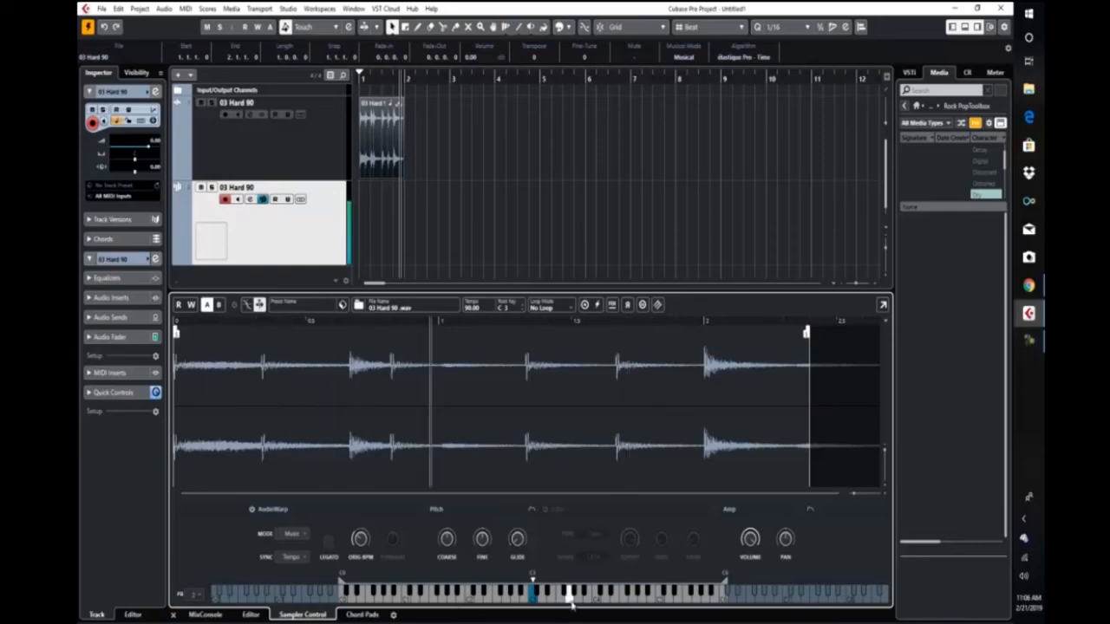
left_click(596, 597)
left_click(640, 596)
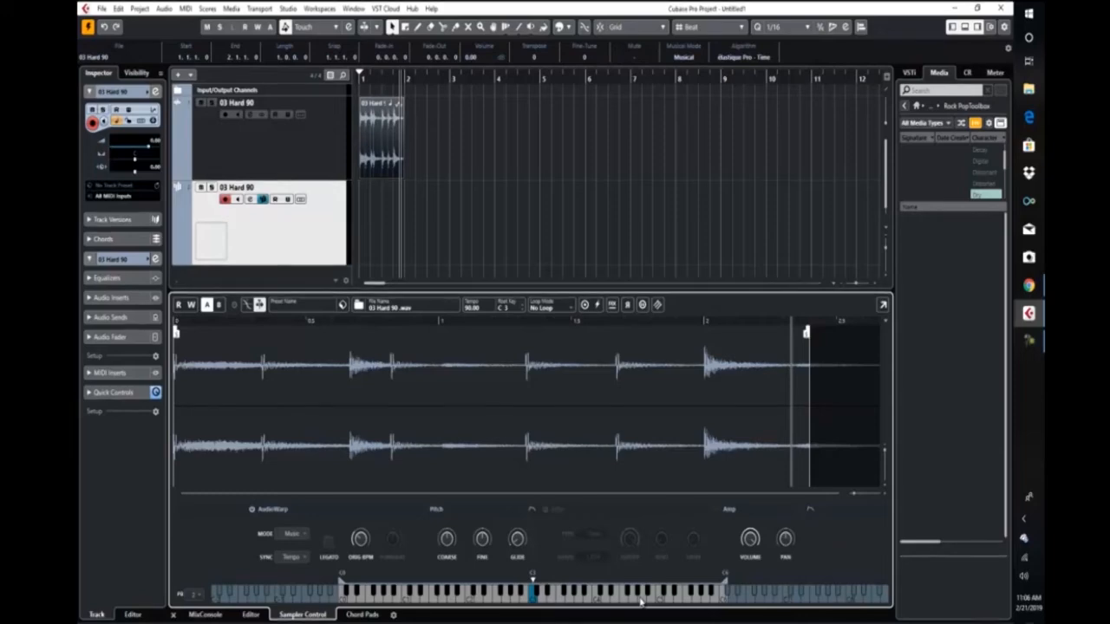
left_click(497, 602)
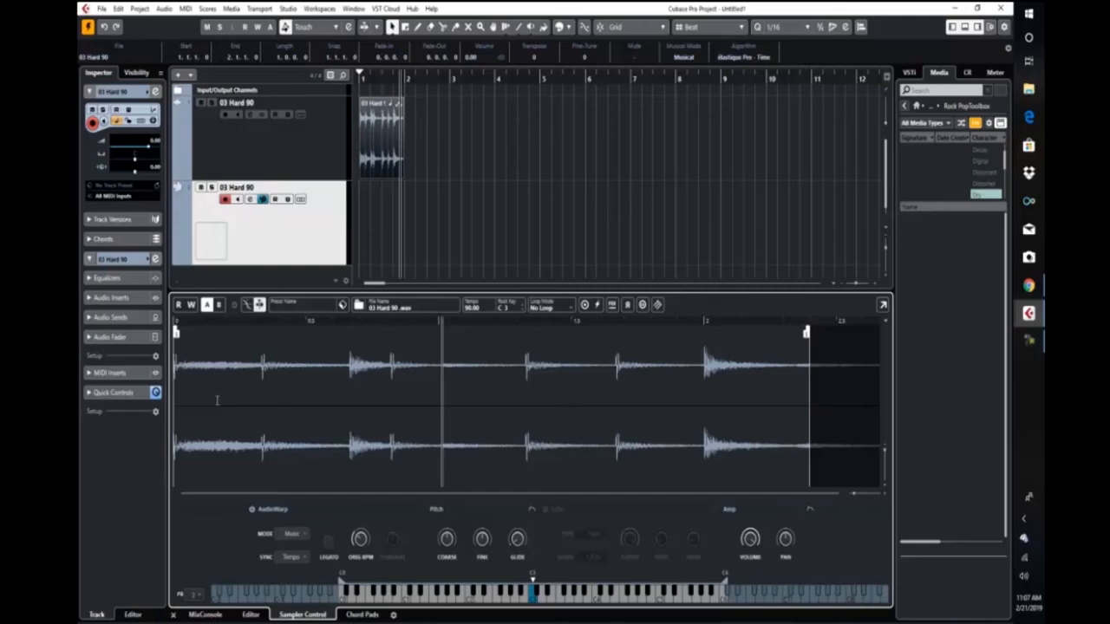
Step: Inspect the sample's original BPM and its Coarse and Fine pitch settings
mouse_move(361, 565)
mouse_move(446, 562)
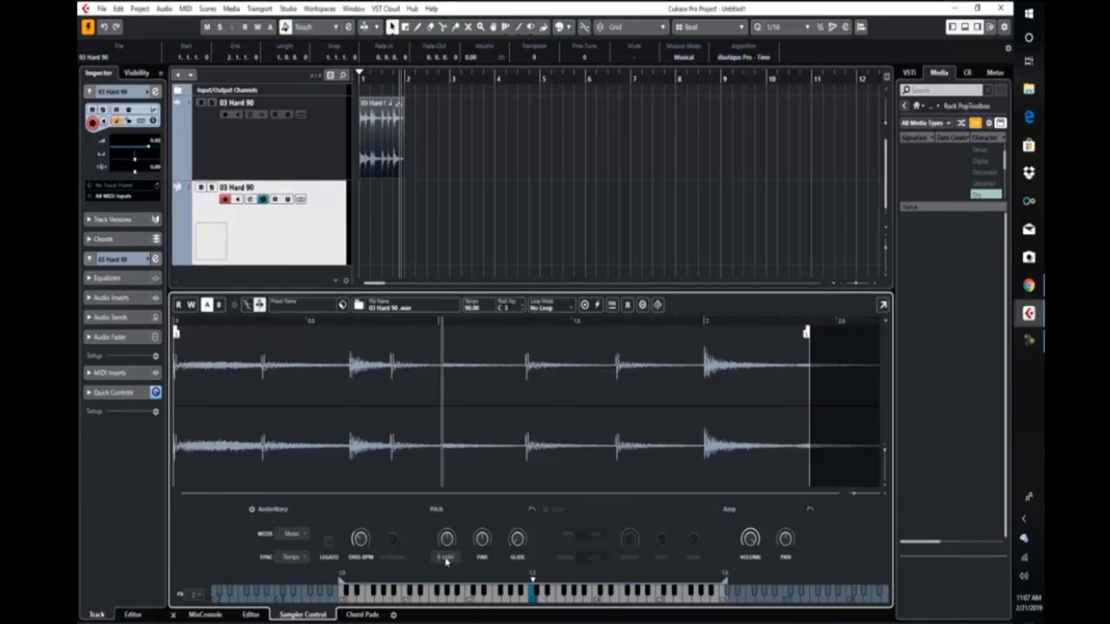
mouse_move(488, 549)
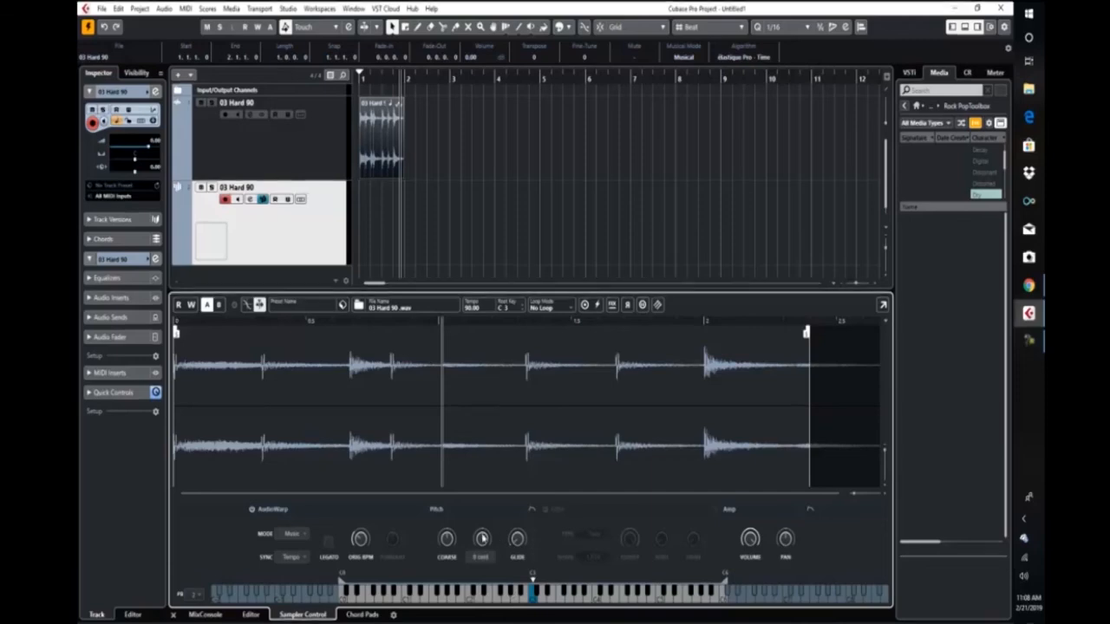
mouse_move(451, 540)
mouse_move(488, 549)
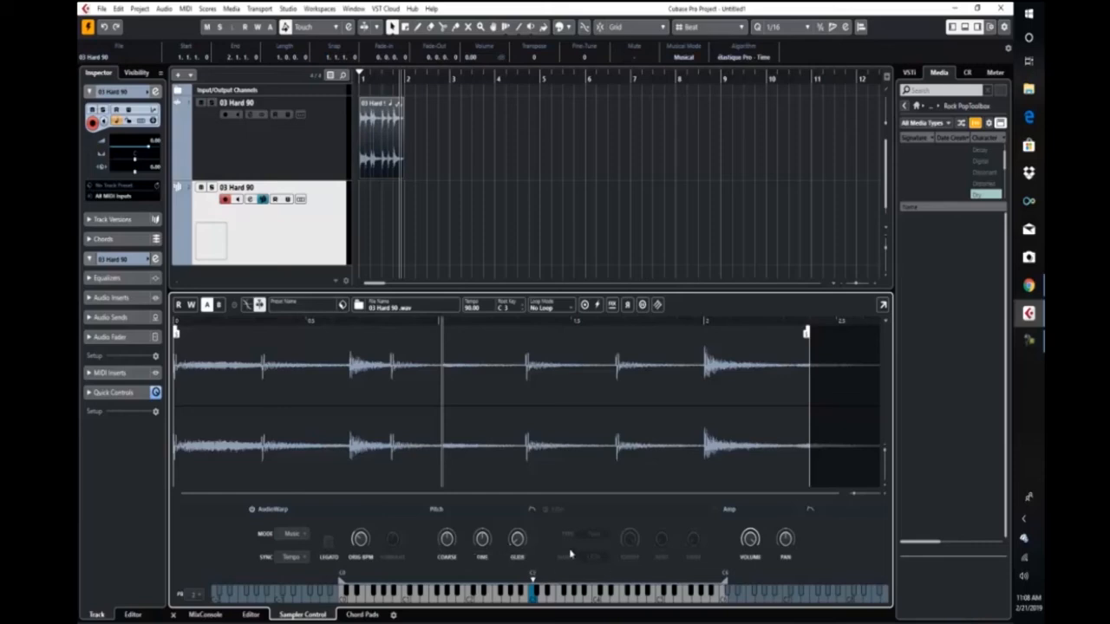
Step: Activate the sample's filter and review the filter Type and Shape options, keeping the Tube type and current shape
left_click(544, 510)
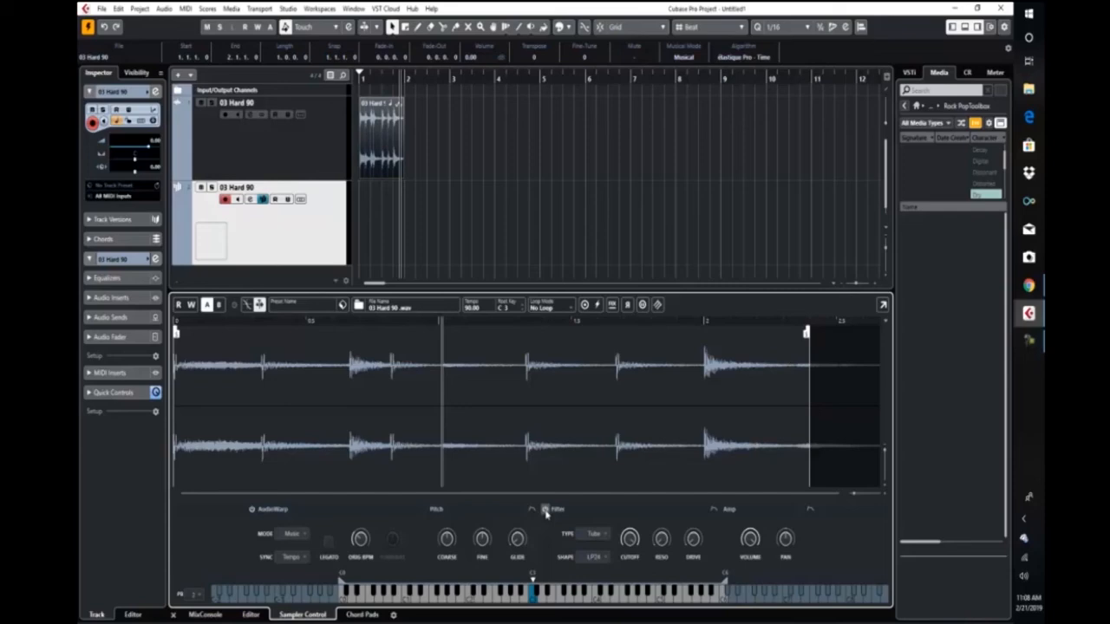
left_click(605, 537)
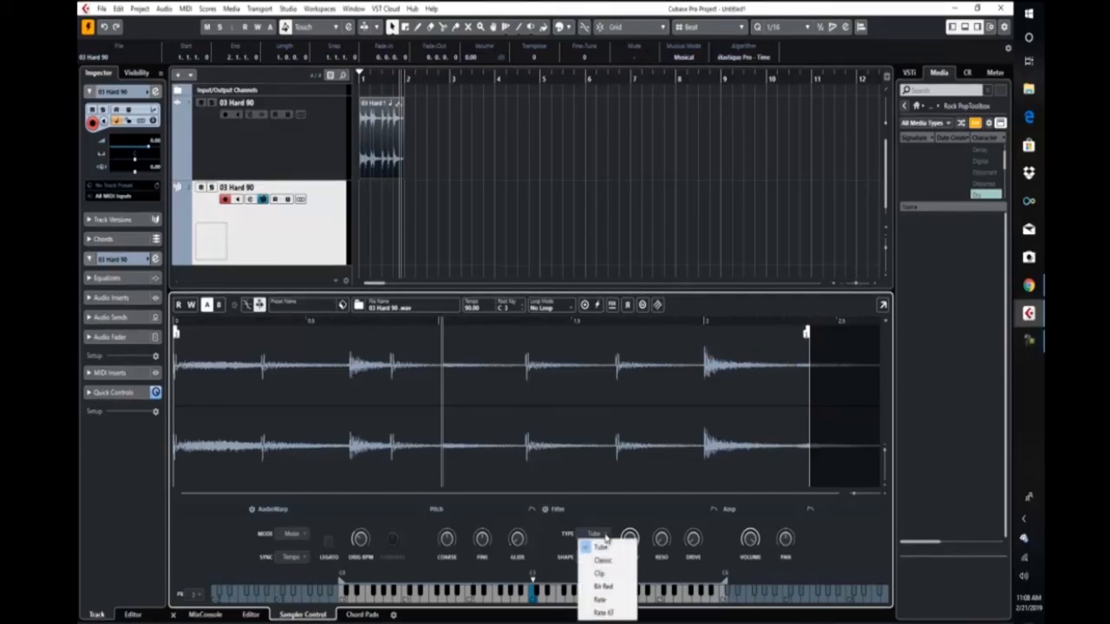
left_click(605, 539)
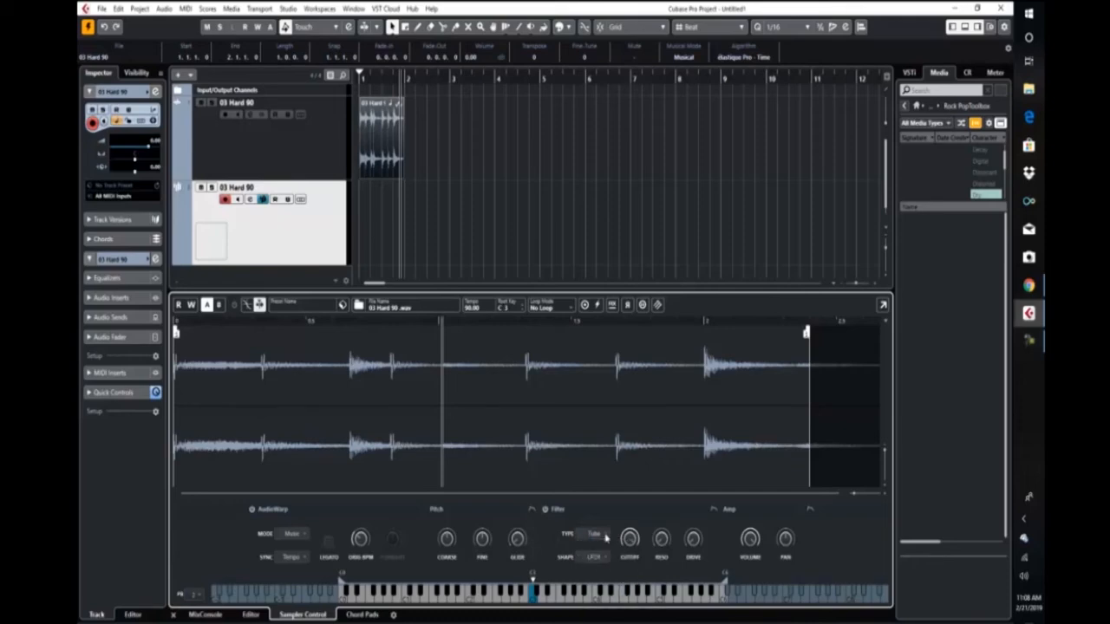
left_click(608, 559)
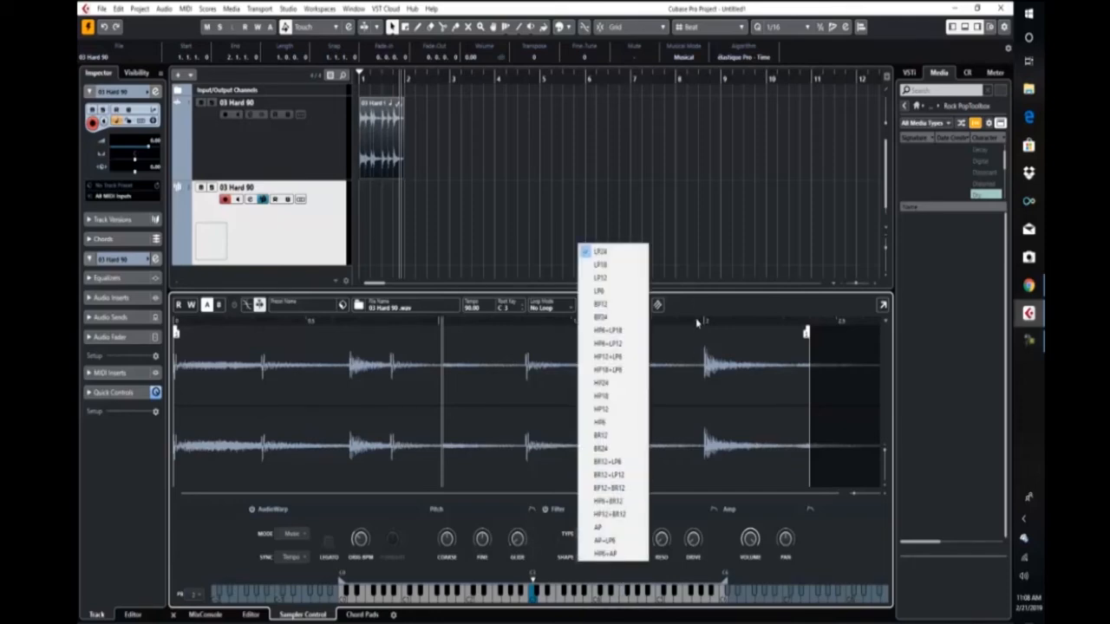
left_click(699, 359)
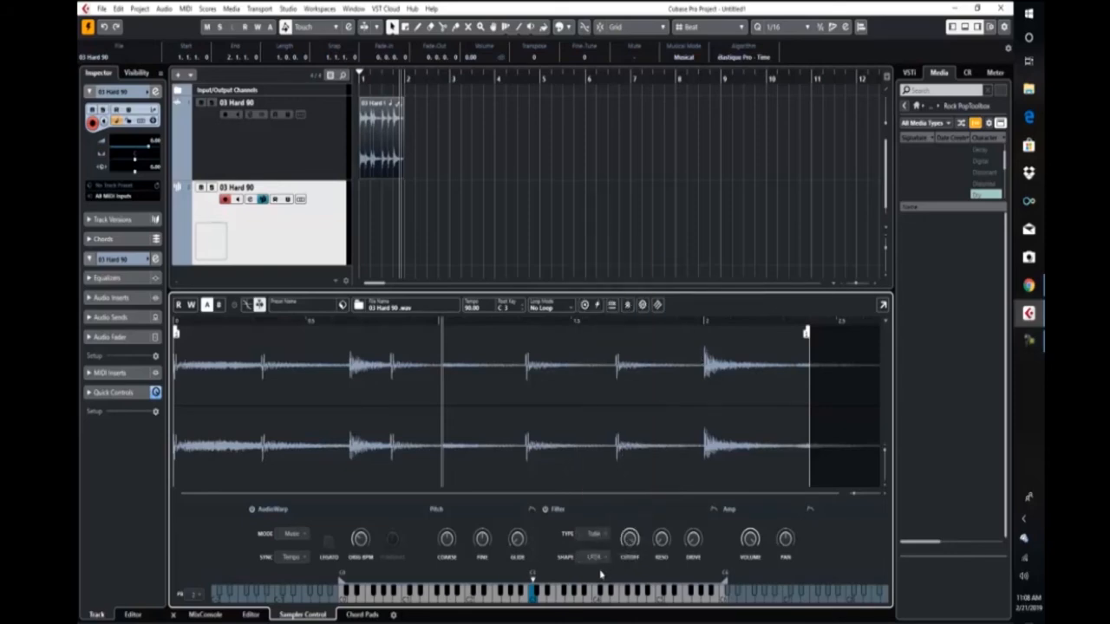
mouse_move(629, 561)
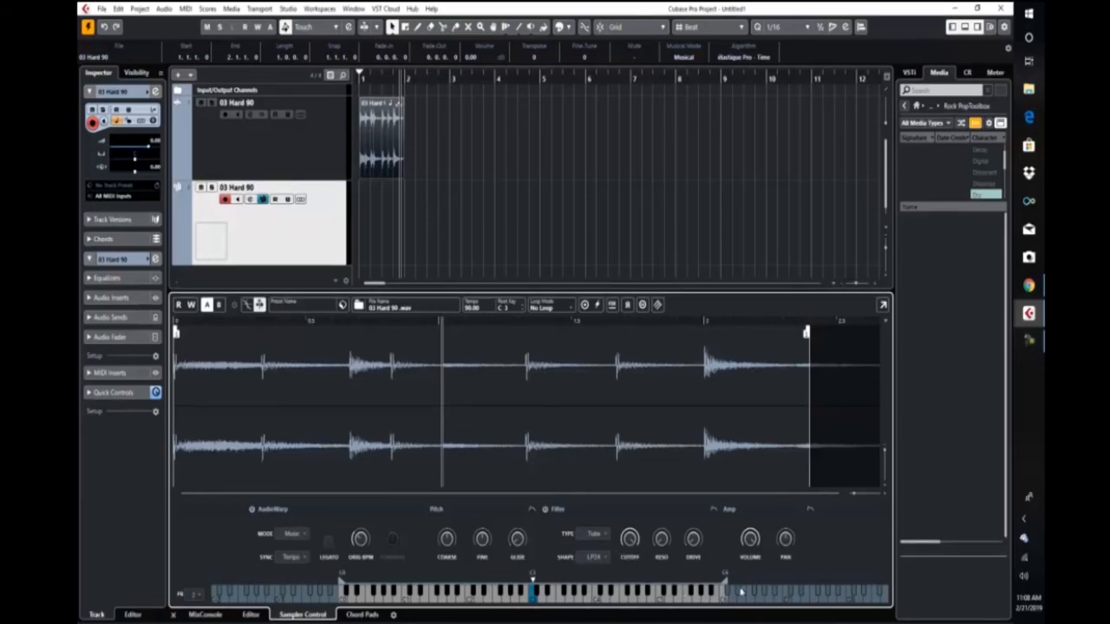
Step: Check the Amp volume setting and view the pitch bend range options without changing them
mouse_move(751, 552)
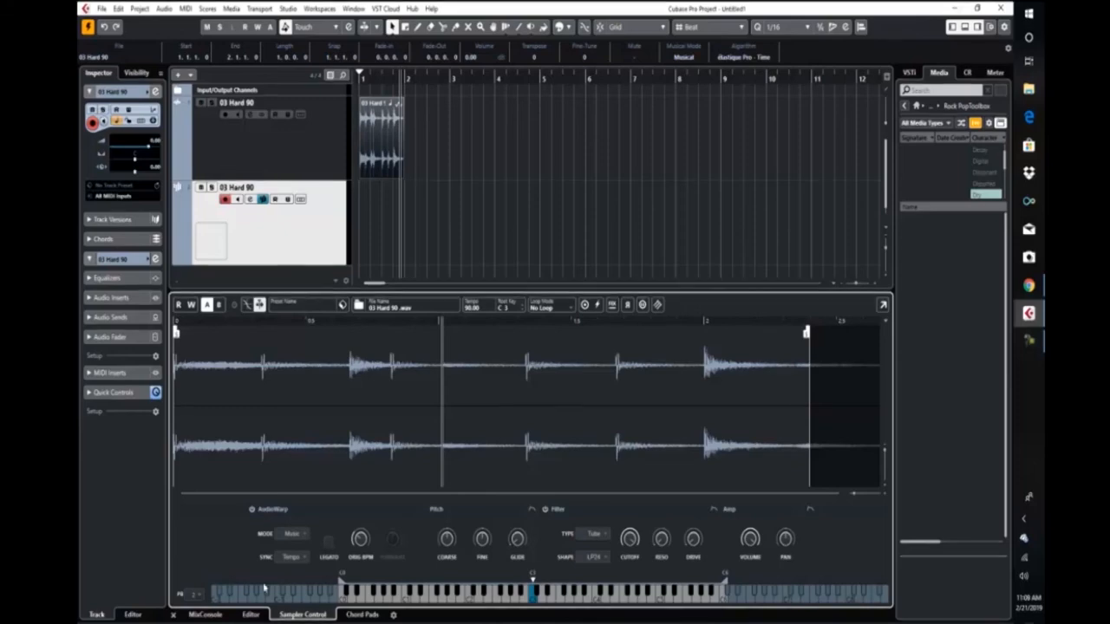
left_click(196, 596)
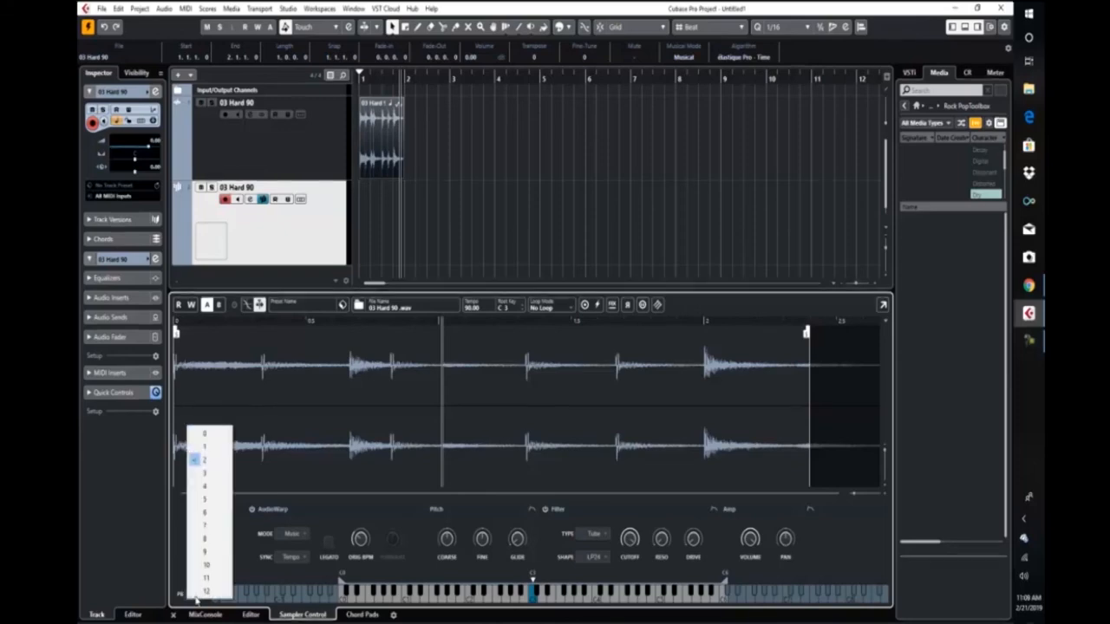
left_click(250, 566)
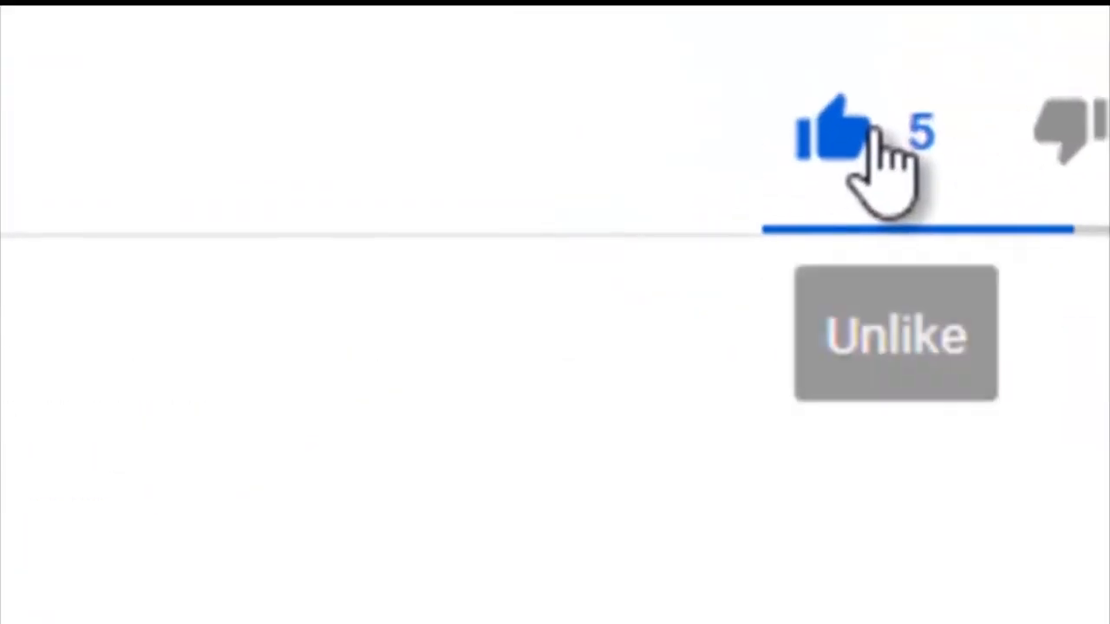
Step: Switch to YouTube, like the video, and enter the public reply "love this video. LOL" under the channel's own comment
left_click(872, 131)
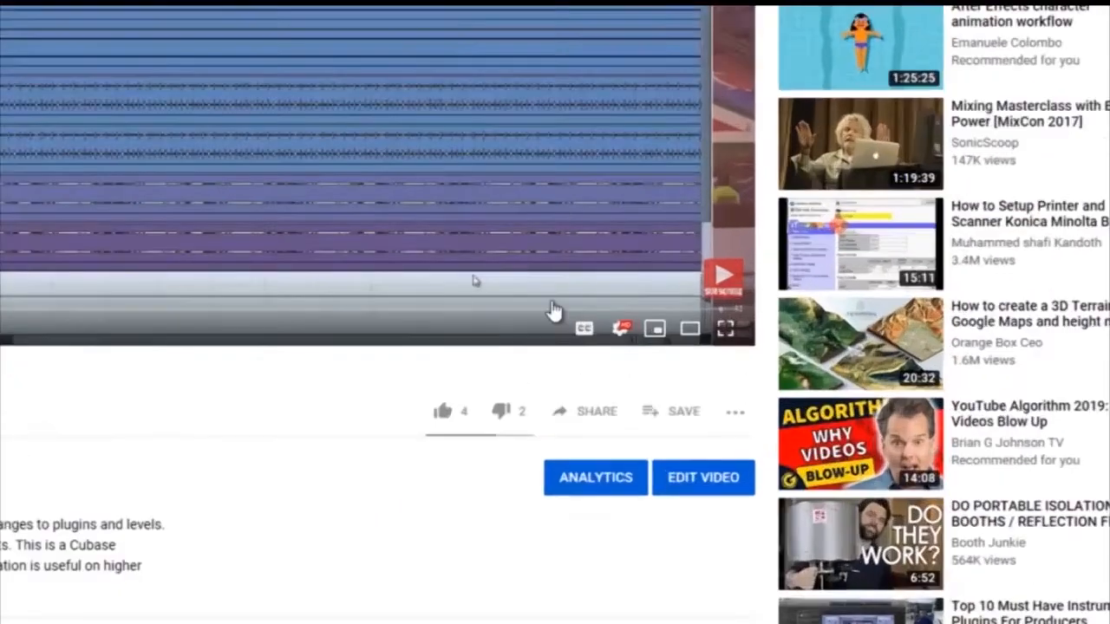
mouse_move(758, 472)
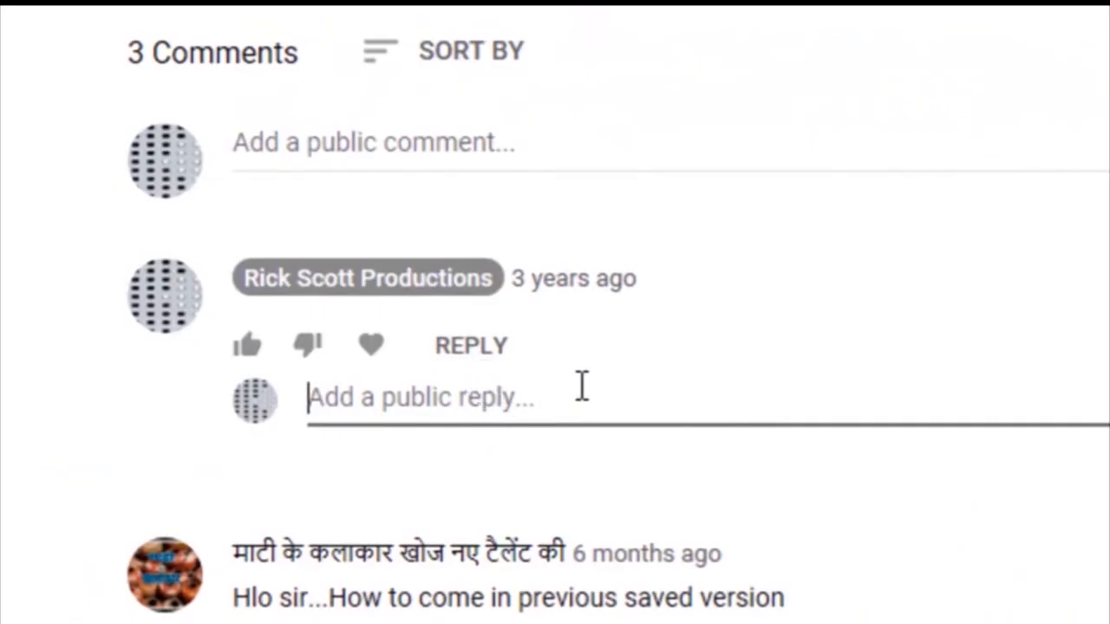
type("love this ")
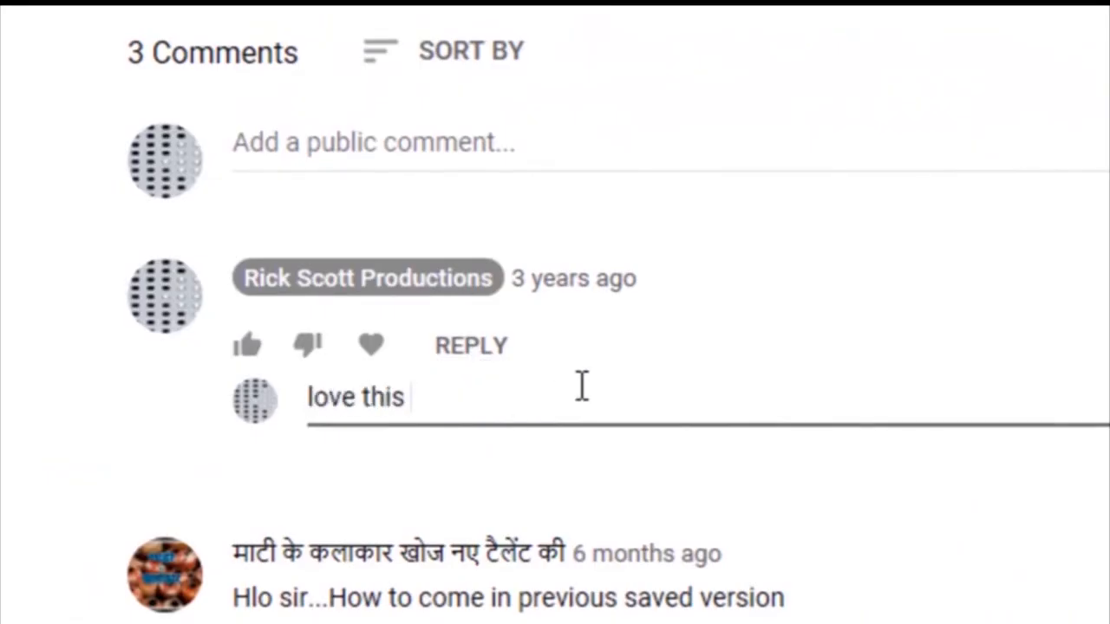
type("video. LOL")
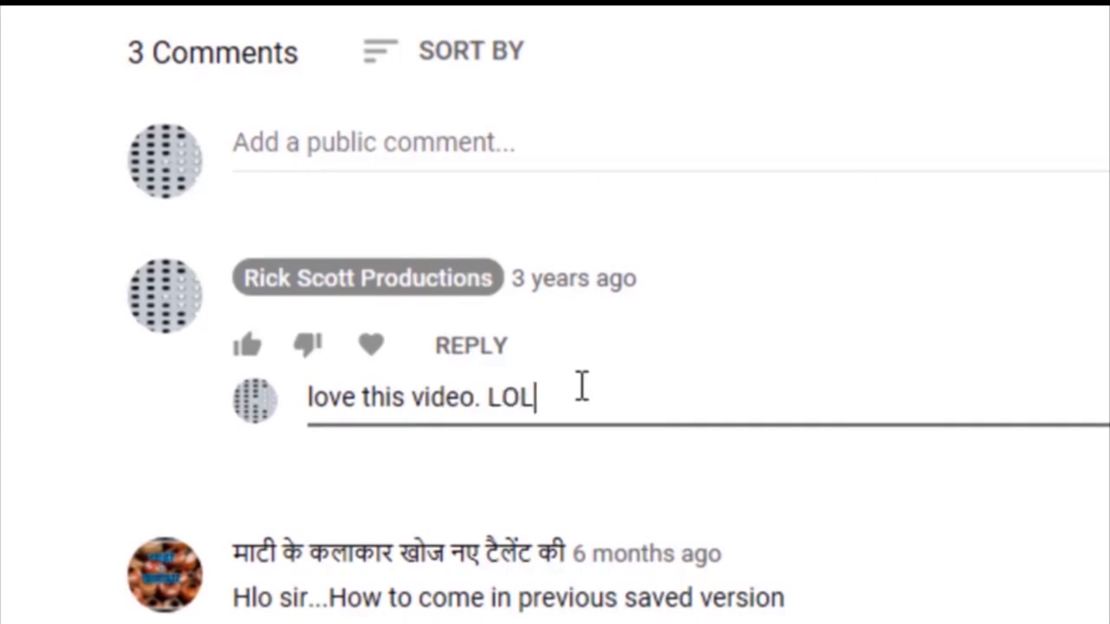